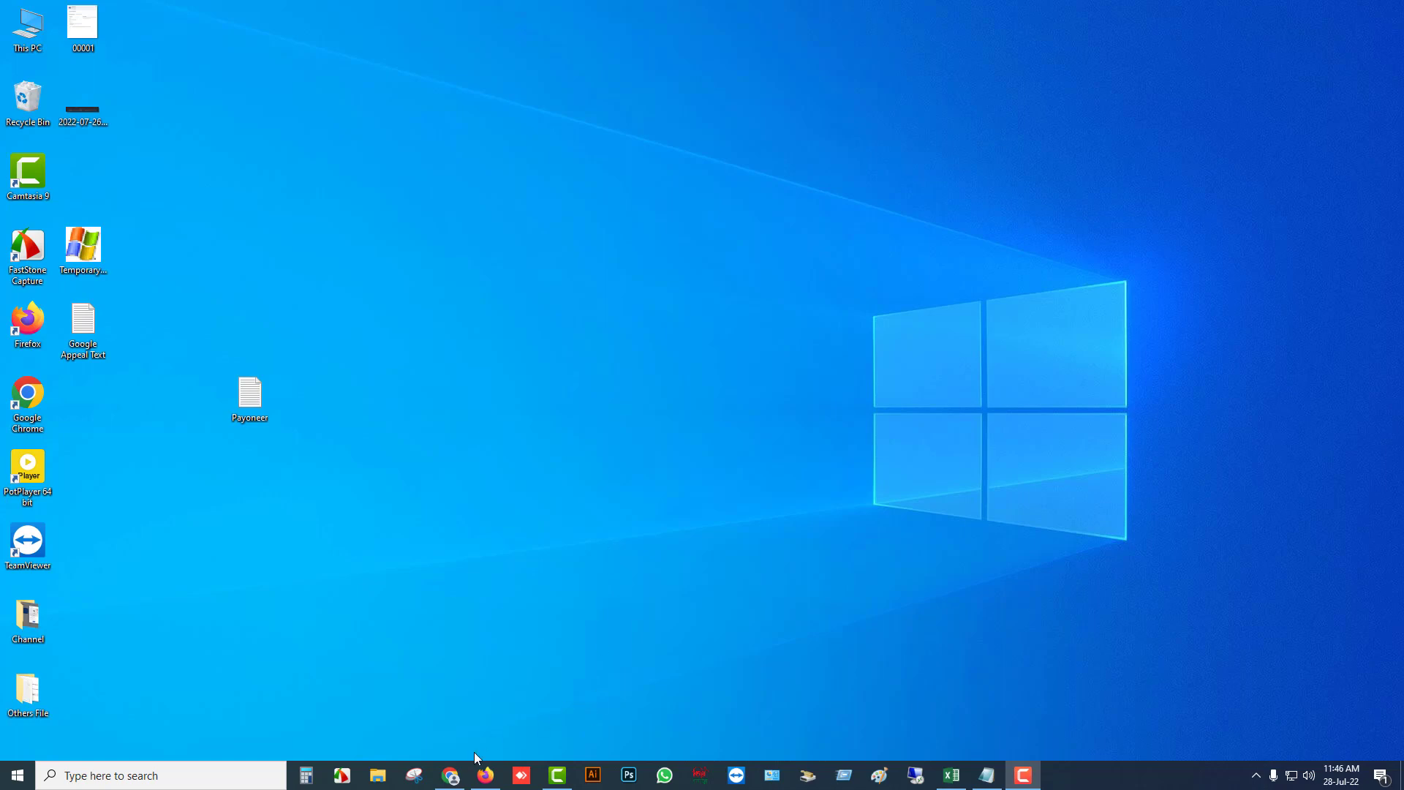
Step: Switch to Payoneer in Firefox and open Receiving accounts under Banks & cards
click(485, 775)
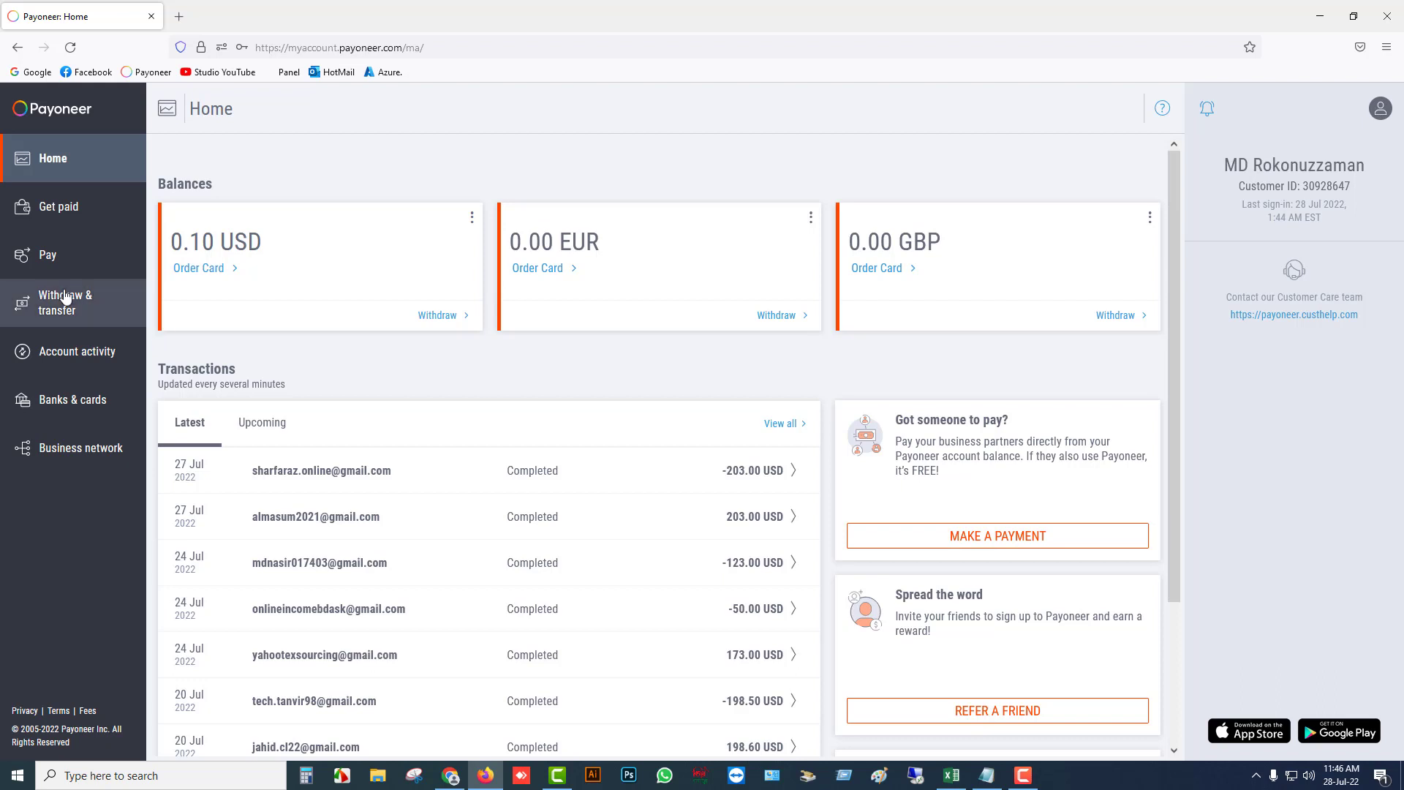
click(86, 412)
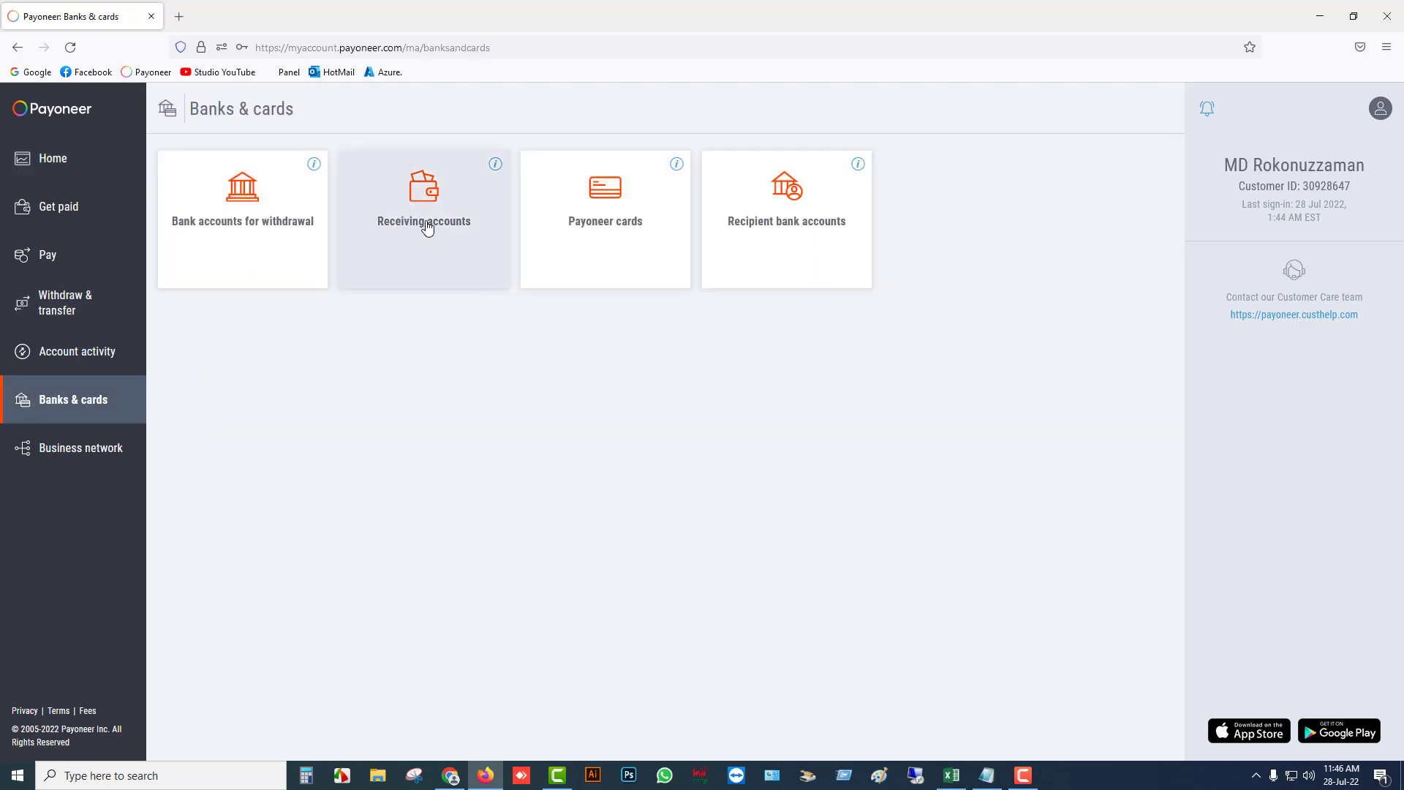
click(426, 228)
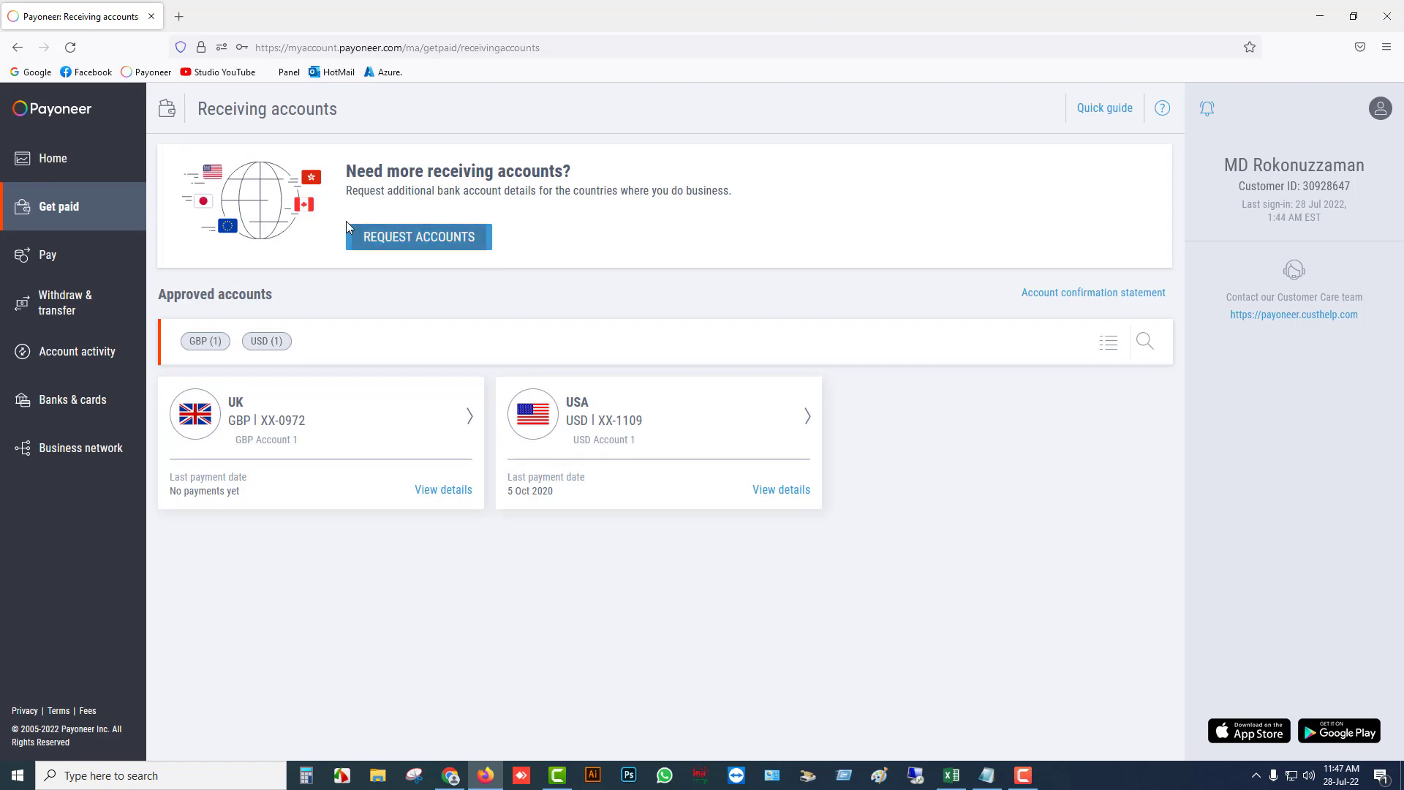
Step: Start a receiving account request to check which countries are offered, and return to the Receiving accounts page
click(424, 249)
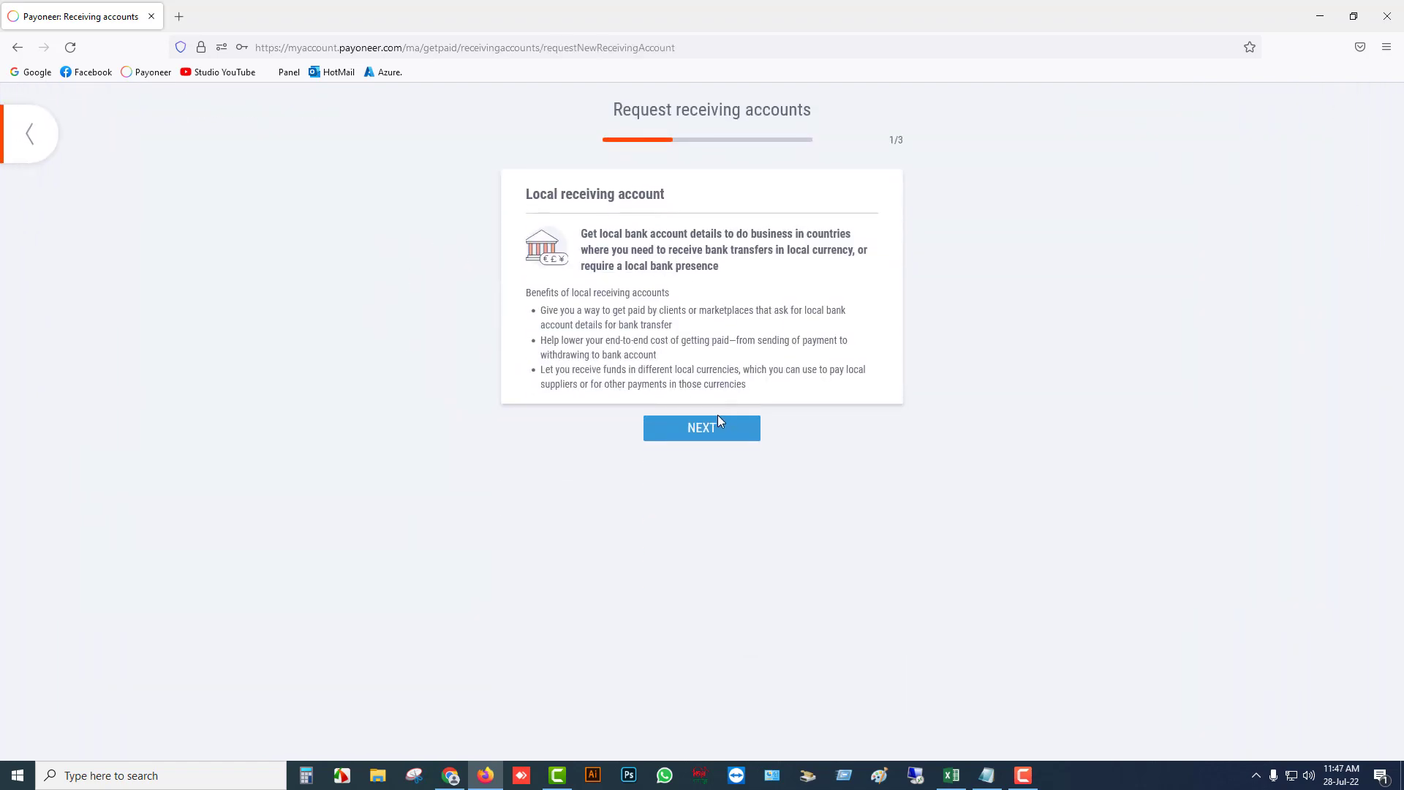
click(717, 416)
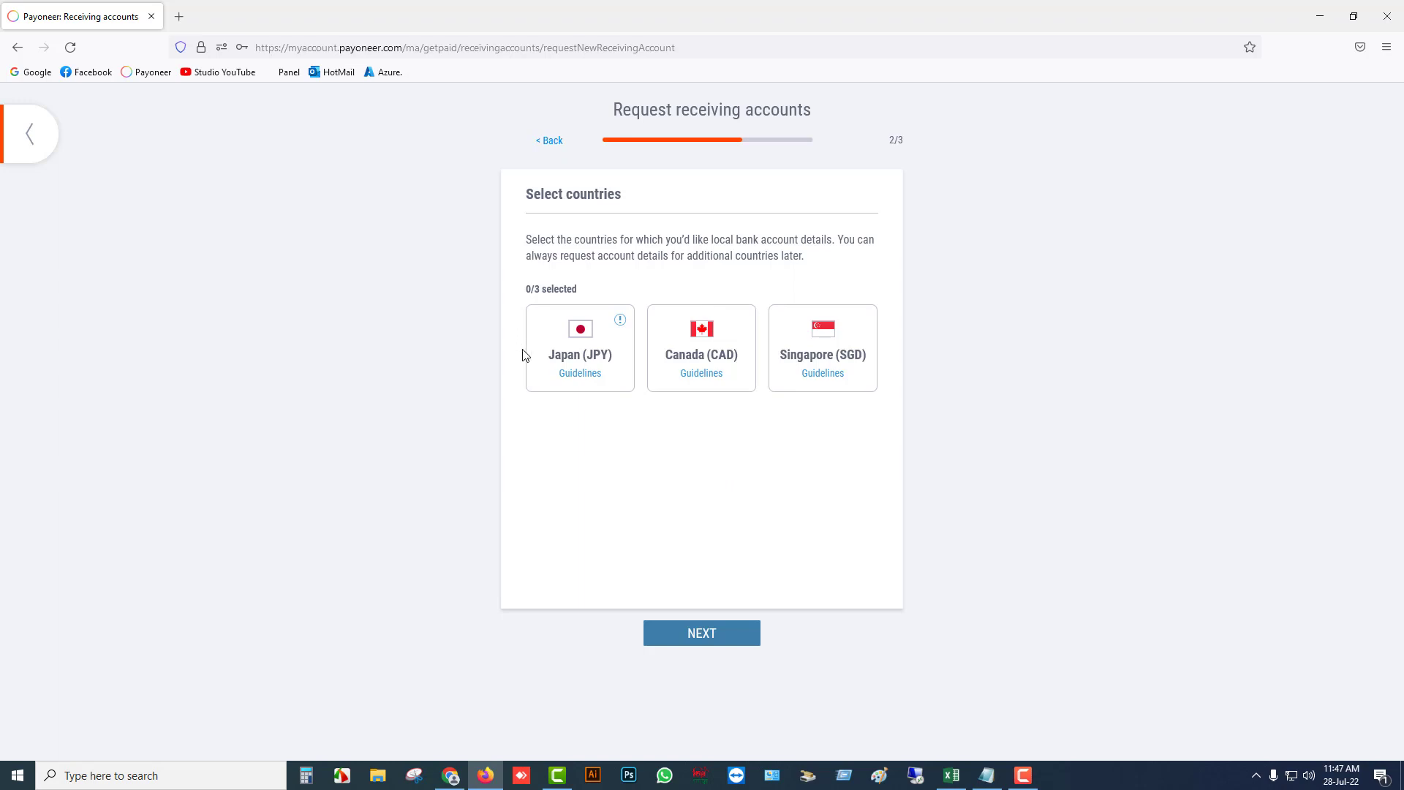
click(551, 142)
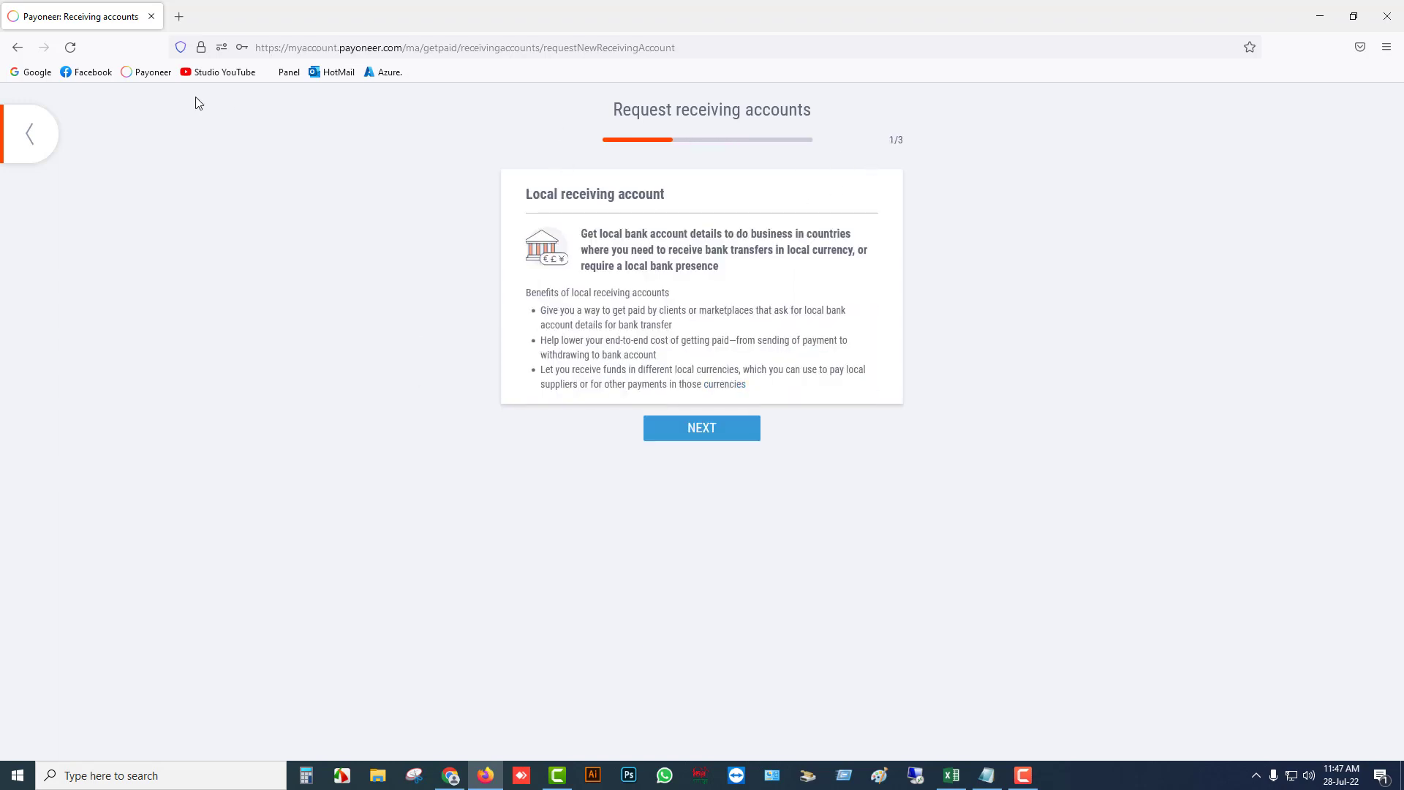
click(15, 50)
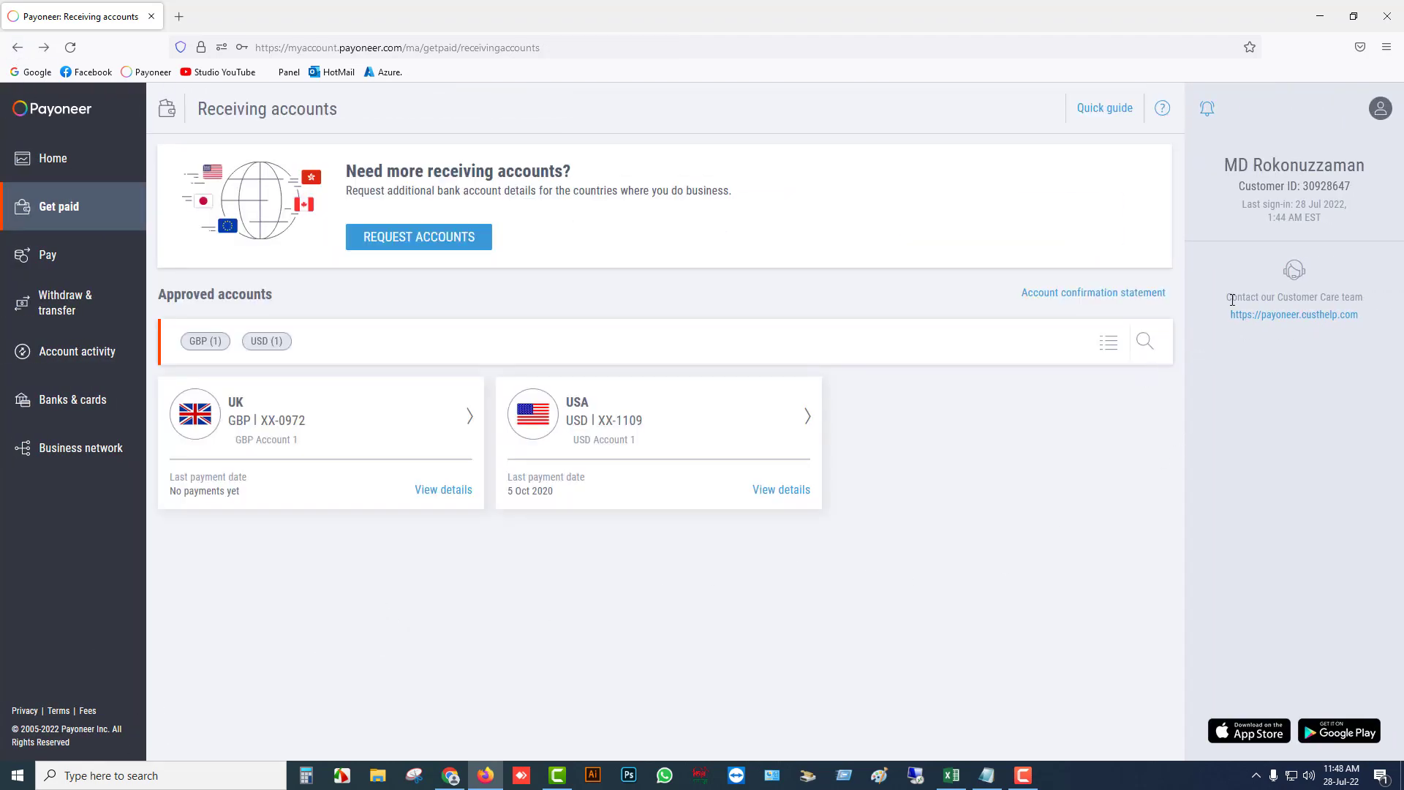
Step: Open Payoneer's support center and find the Receive Payments topic on applying for a receiving account in another currency
click(1284, 316)
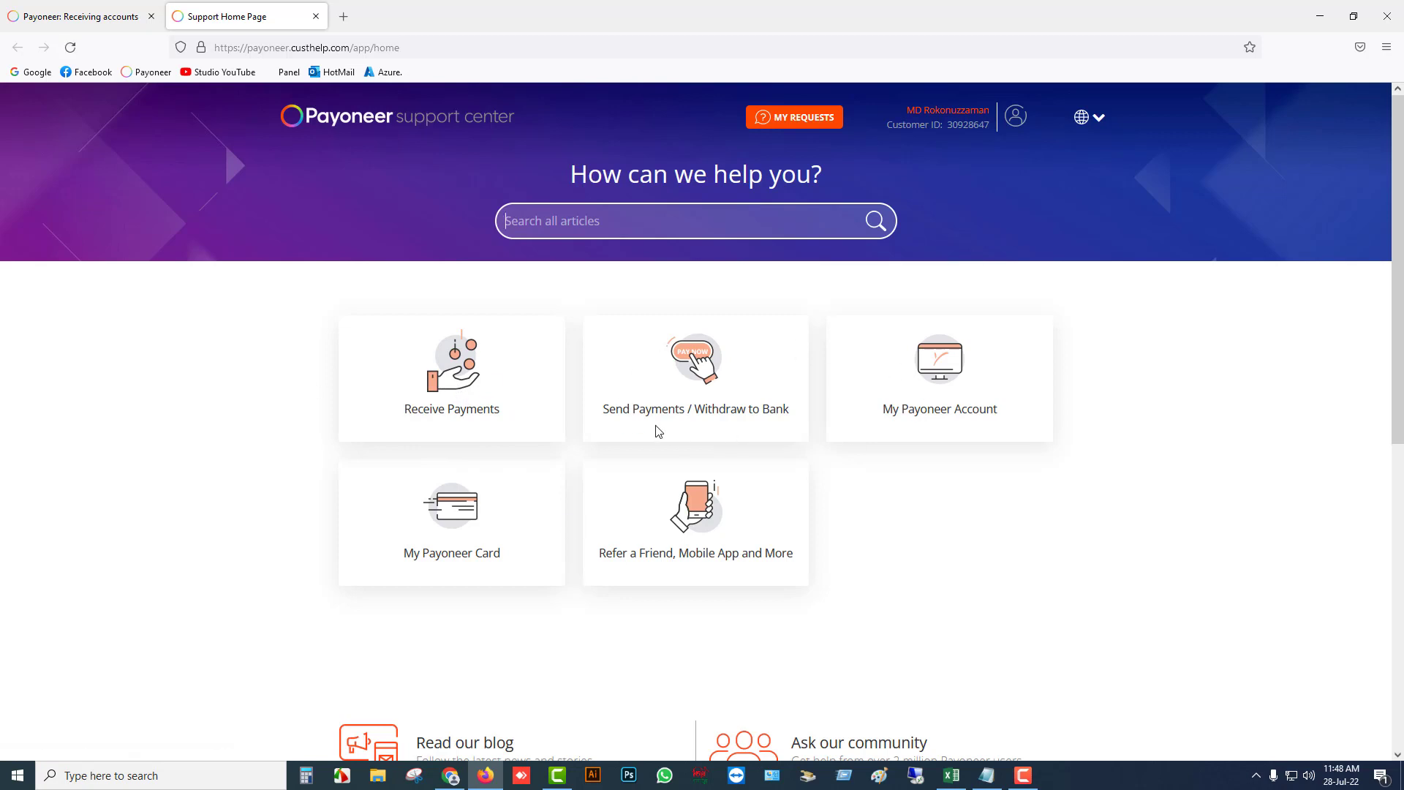
click(466, 370)
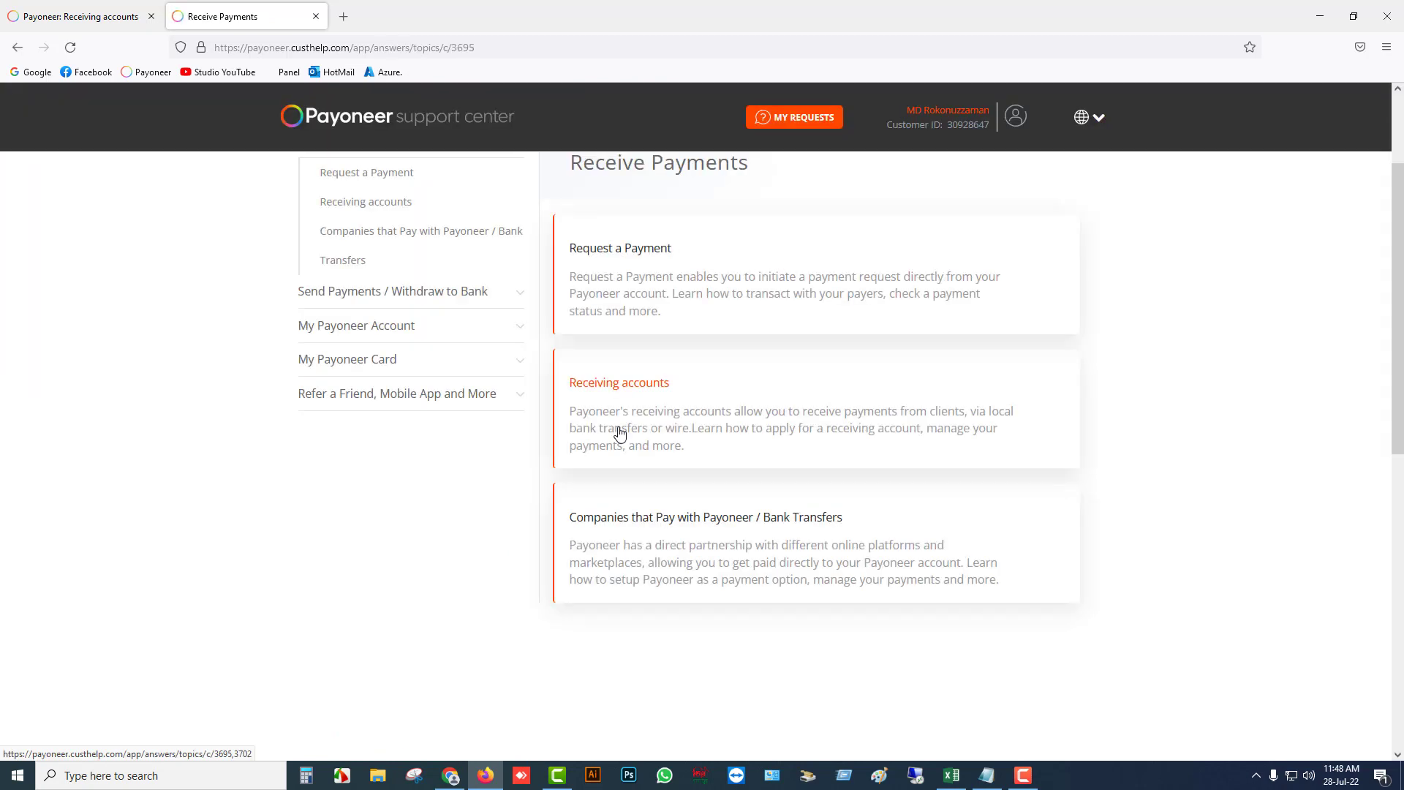
click(619, 433)
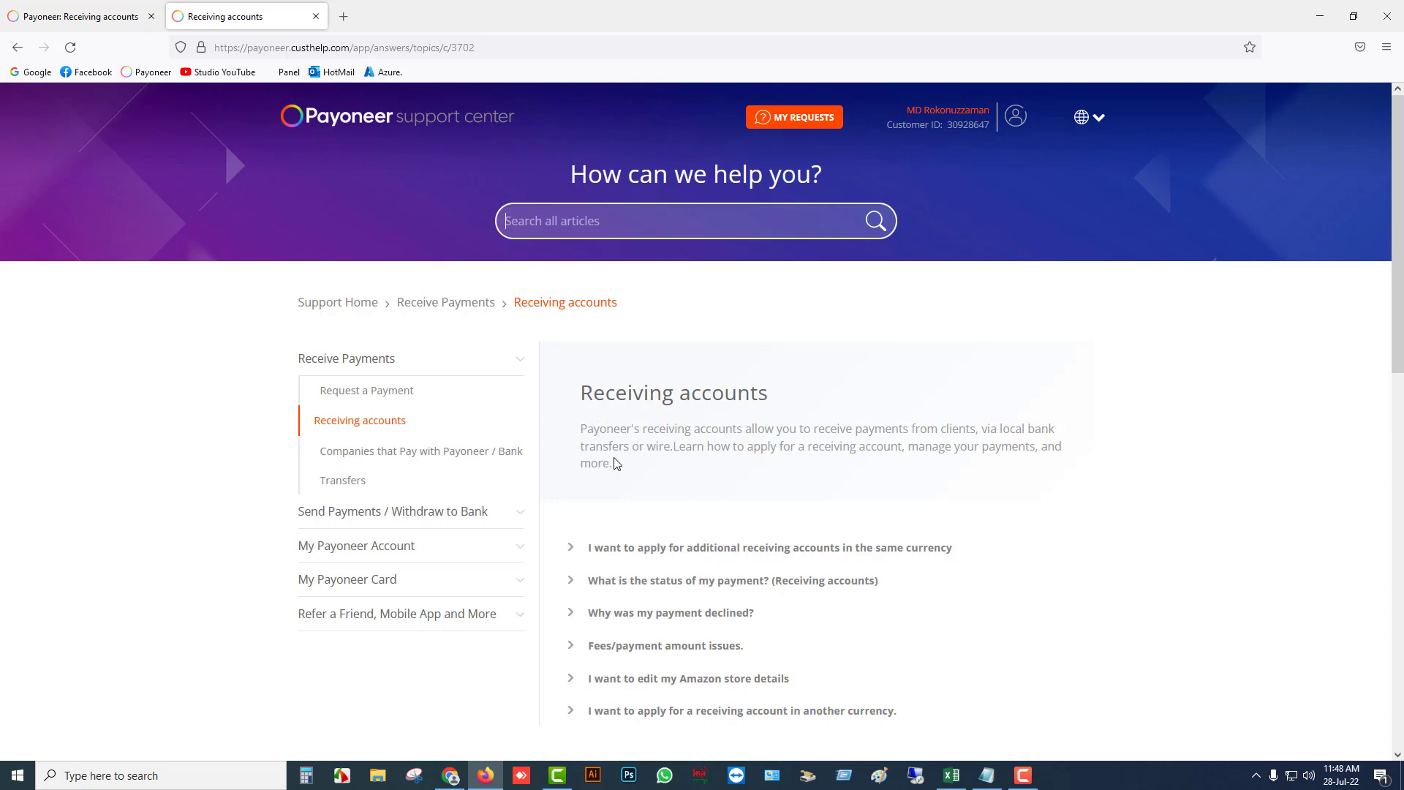
scroll(655, 483, down, 3)
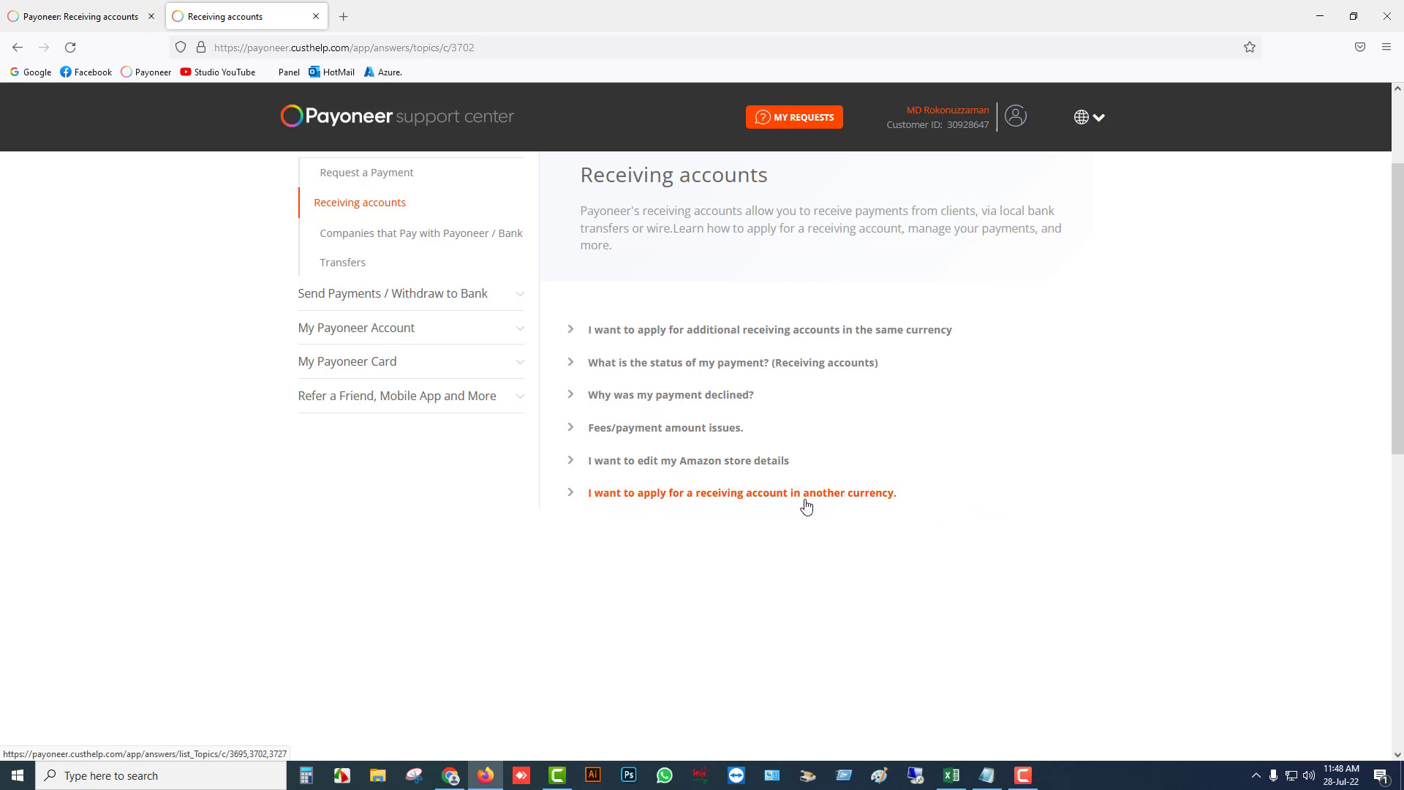
click(784, 494)
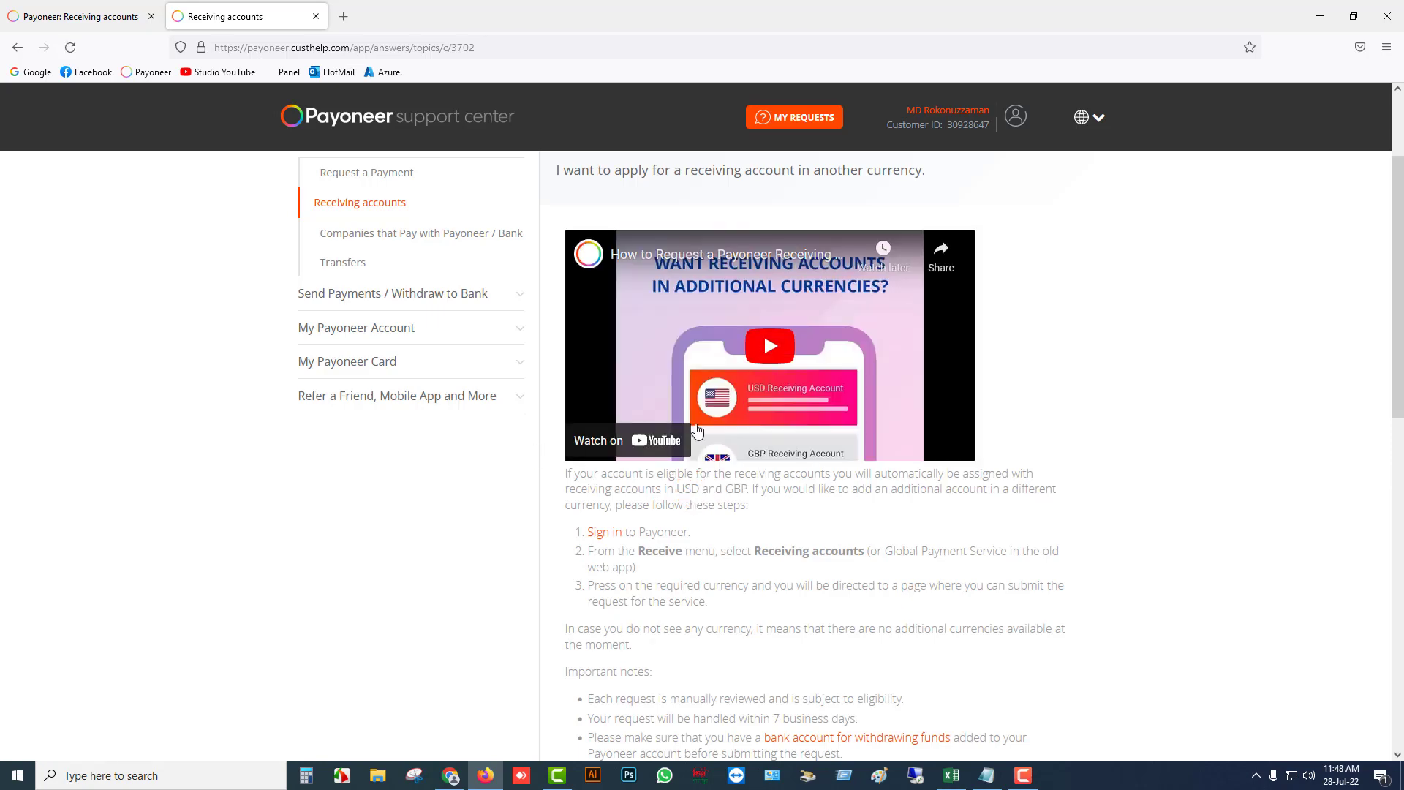
Step: Review the article on receiving accounts in another currency and open its Contact Us page
scroll(547, 452, down, 3)
scroll(653, 414, up, 4)
scroll(653, 413, down, 4)
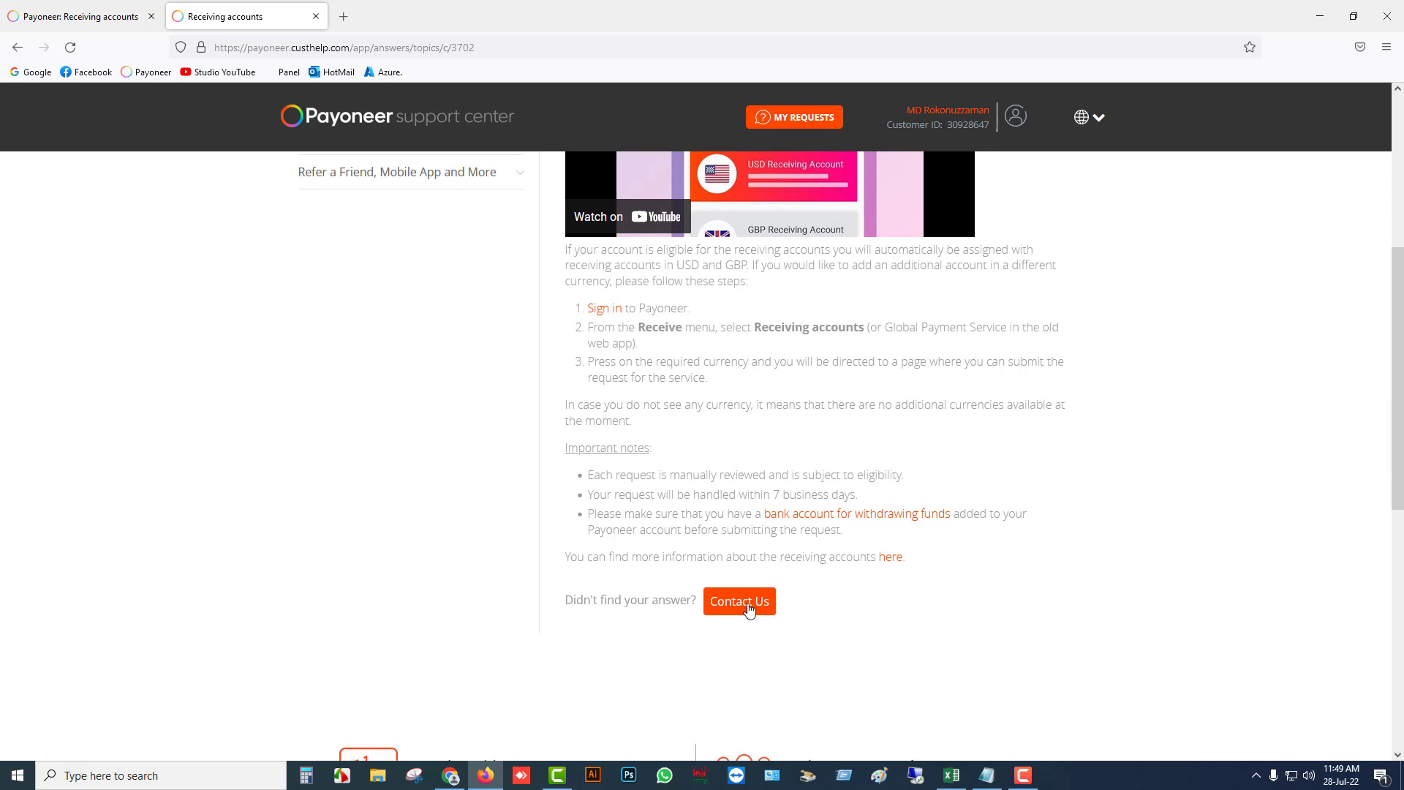
click(740, 602)
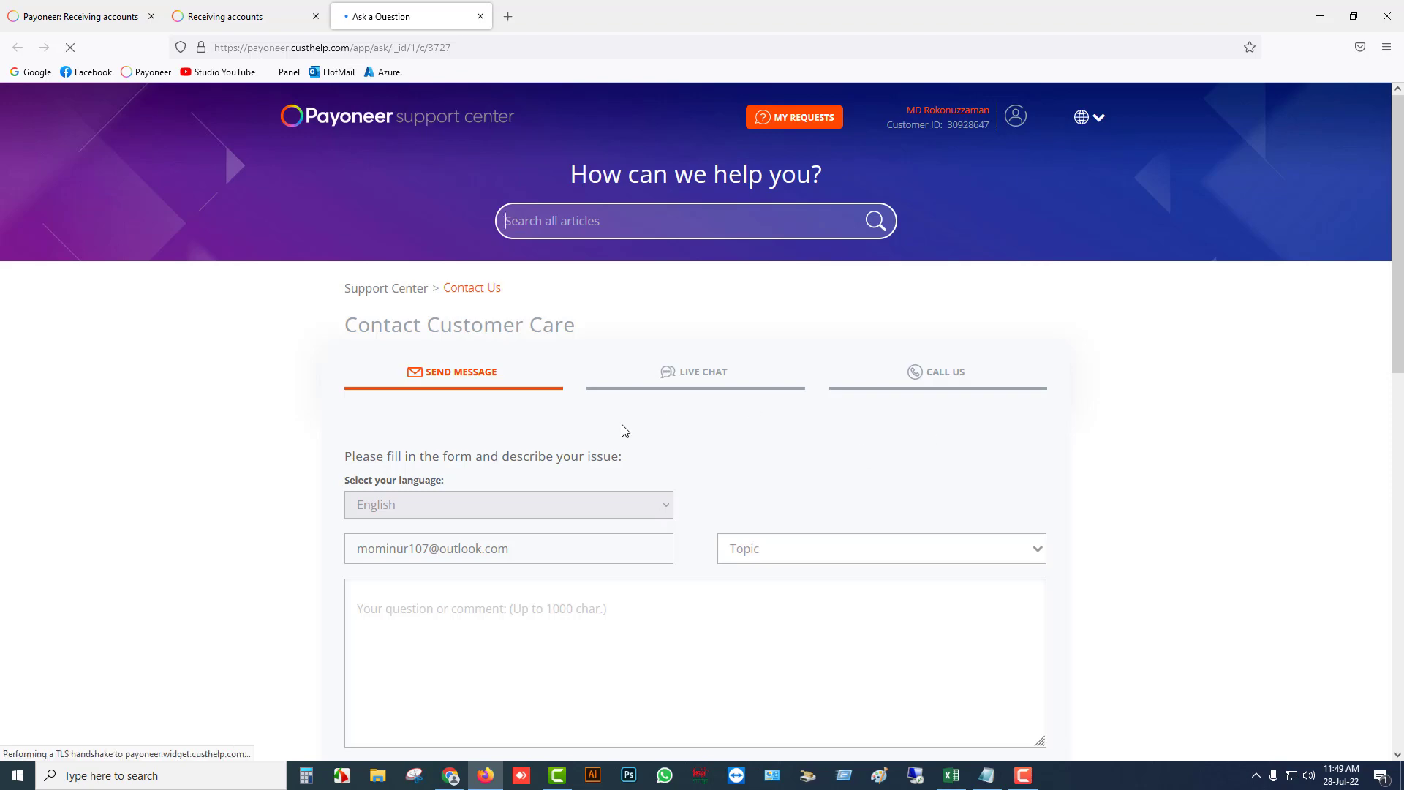
Step: Compare the Live Chat form with the Send Message form, and review the message form's fields
click(695, 374)
scroll(719, 395, down, 3)
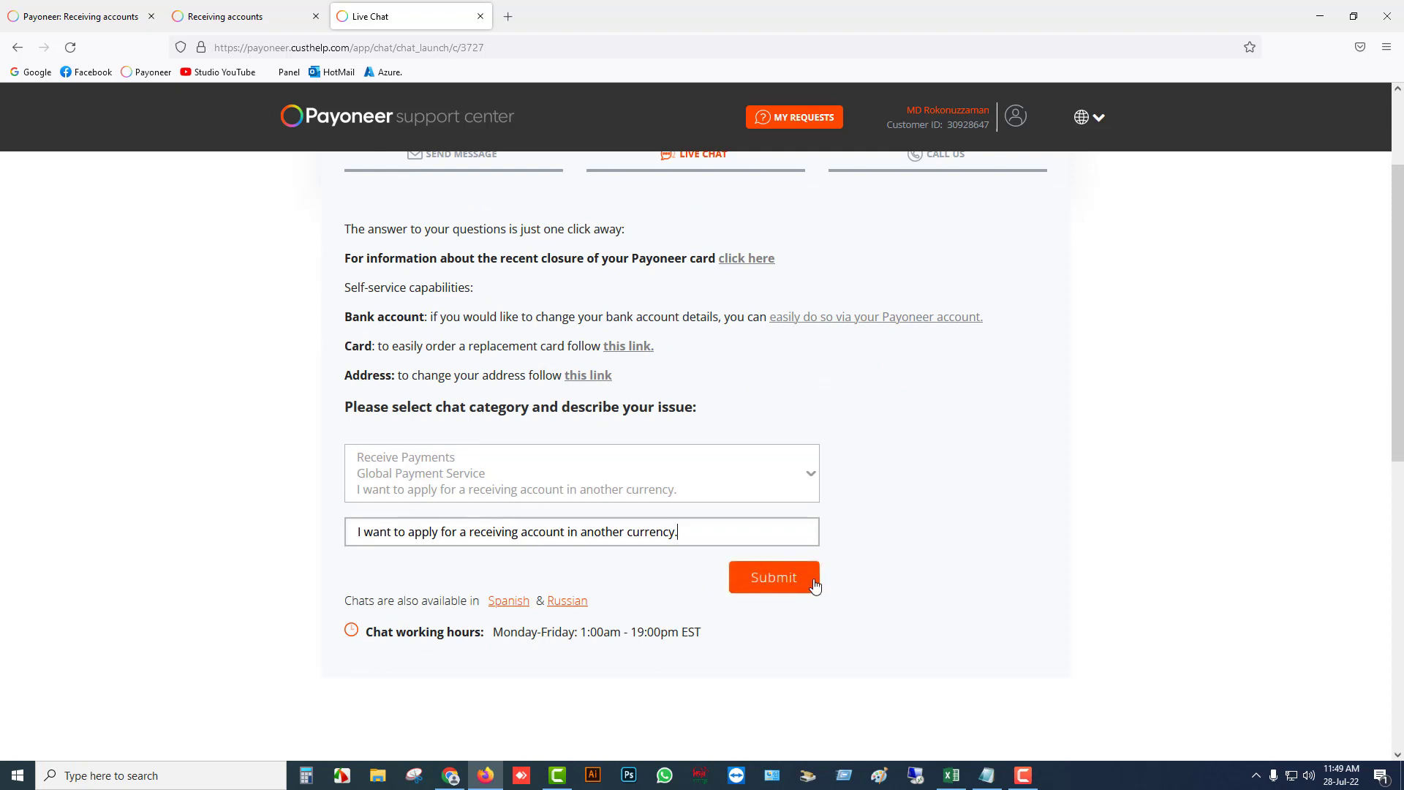
click(754, 583)
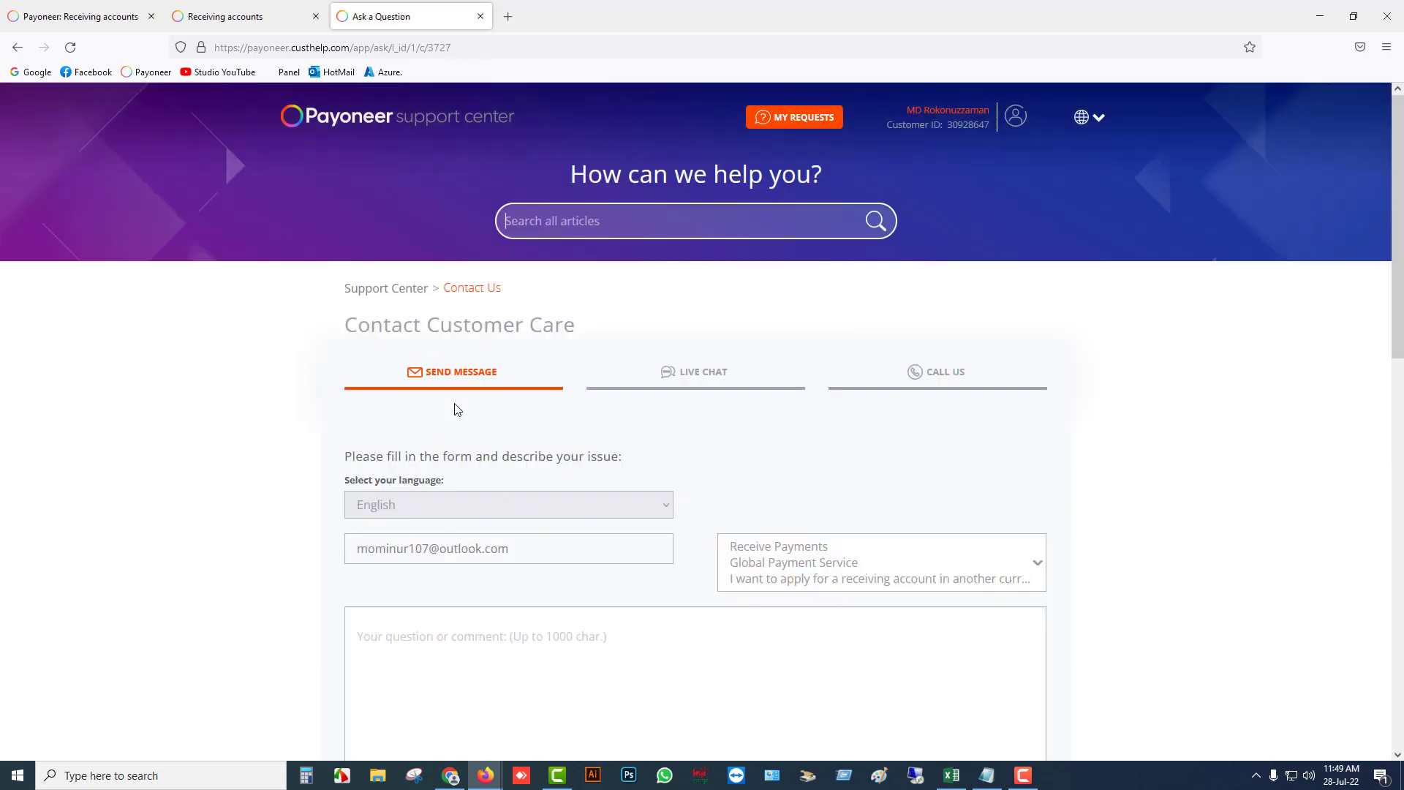
click(685, 376)
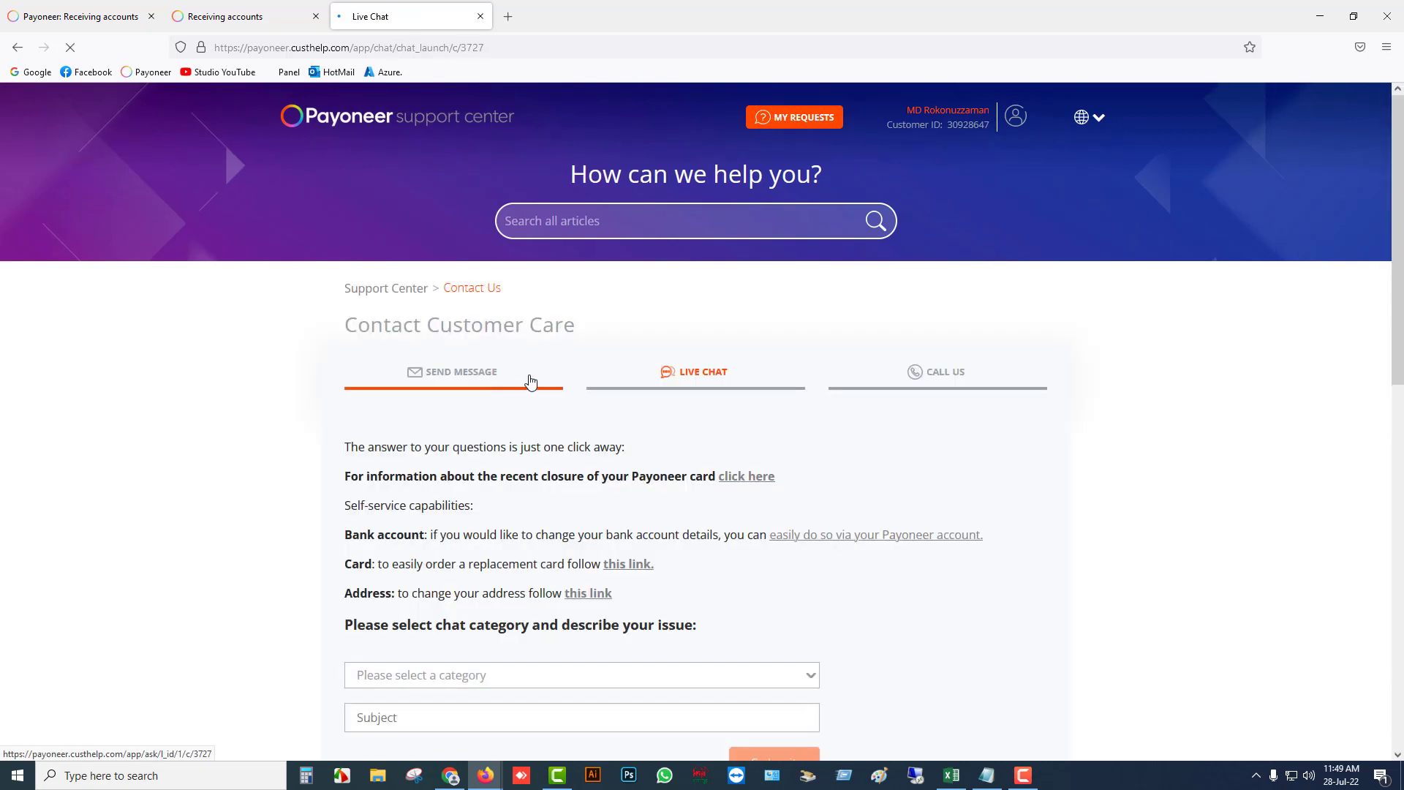
click(465, 379)
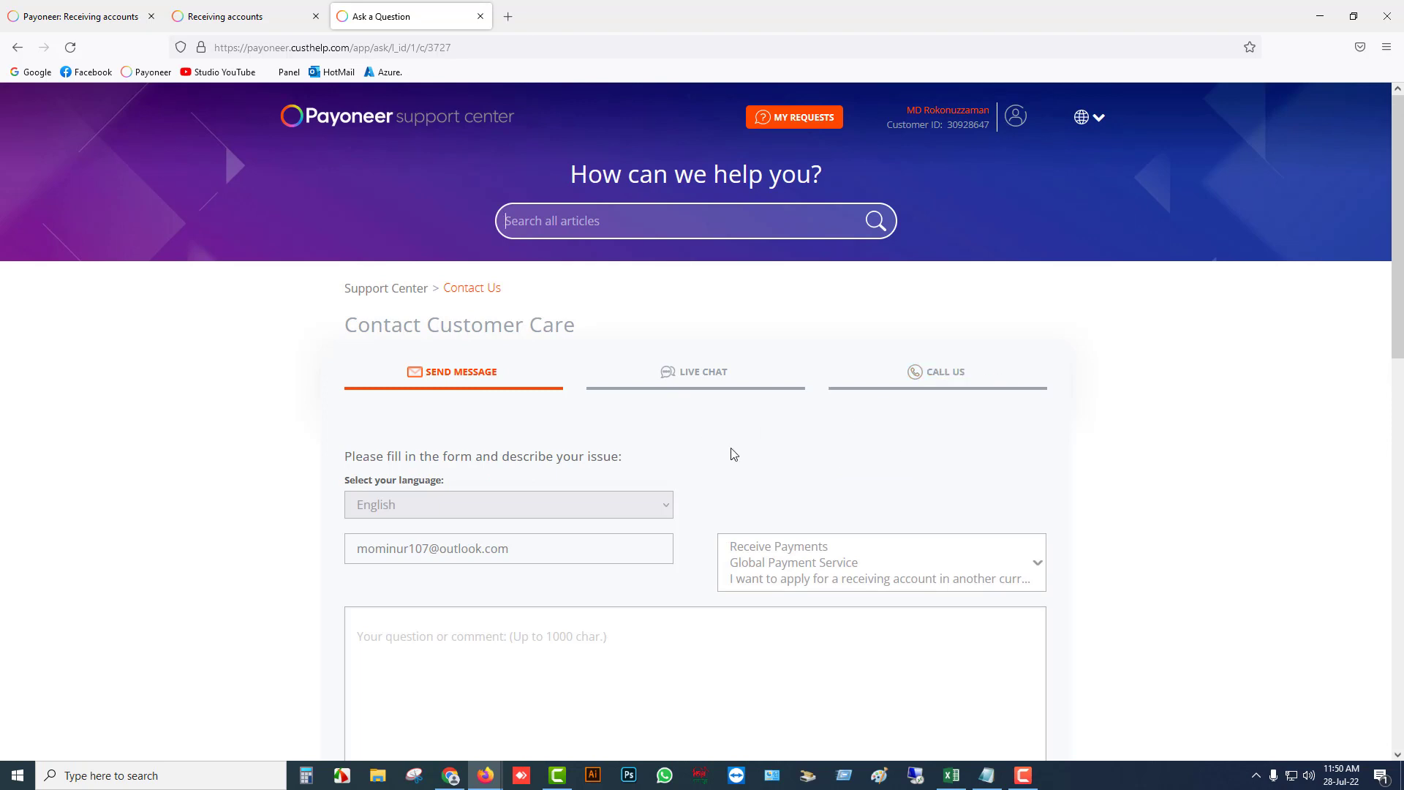
scroll(709, 449, down, 3)
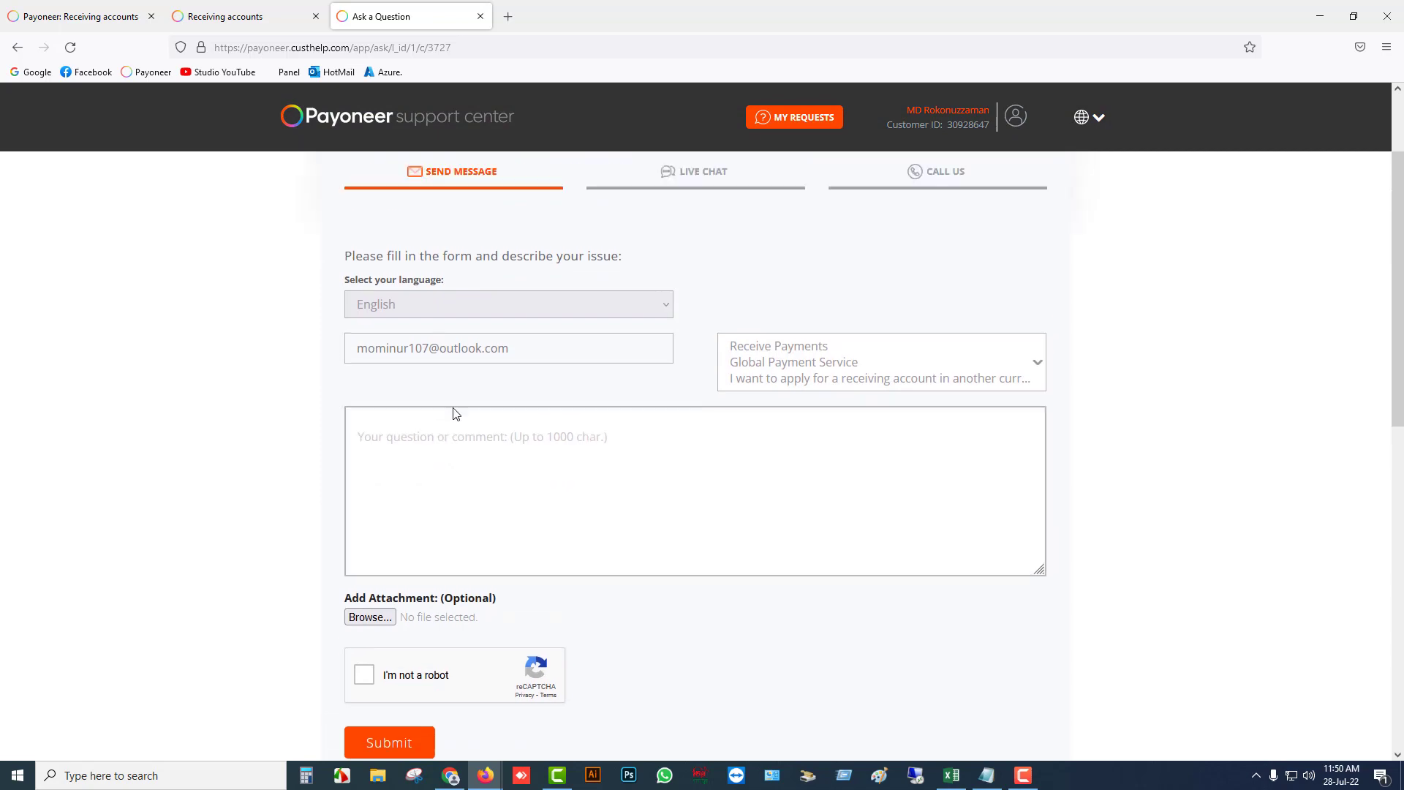
scroll(456, 414, up, 1)
click(431, 497)
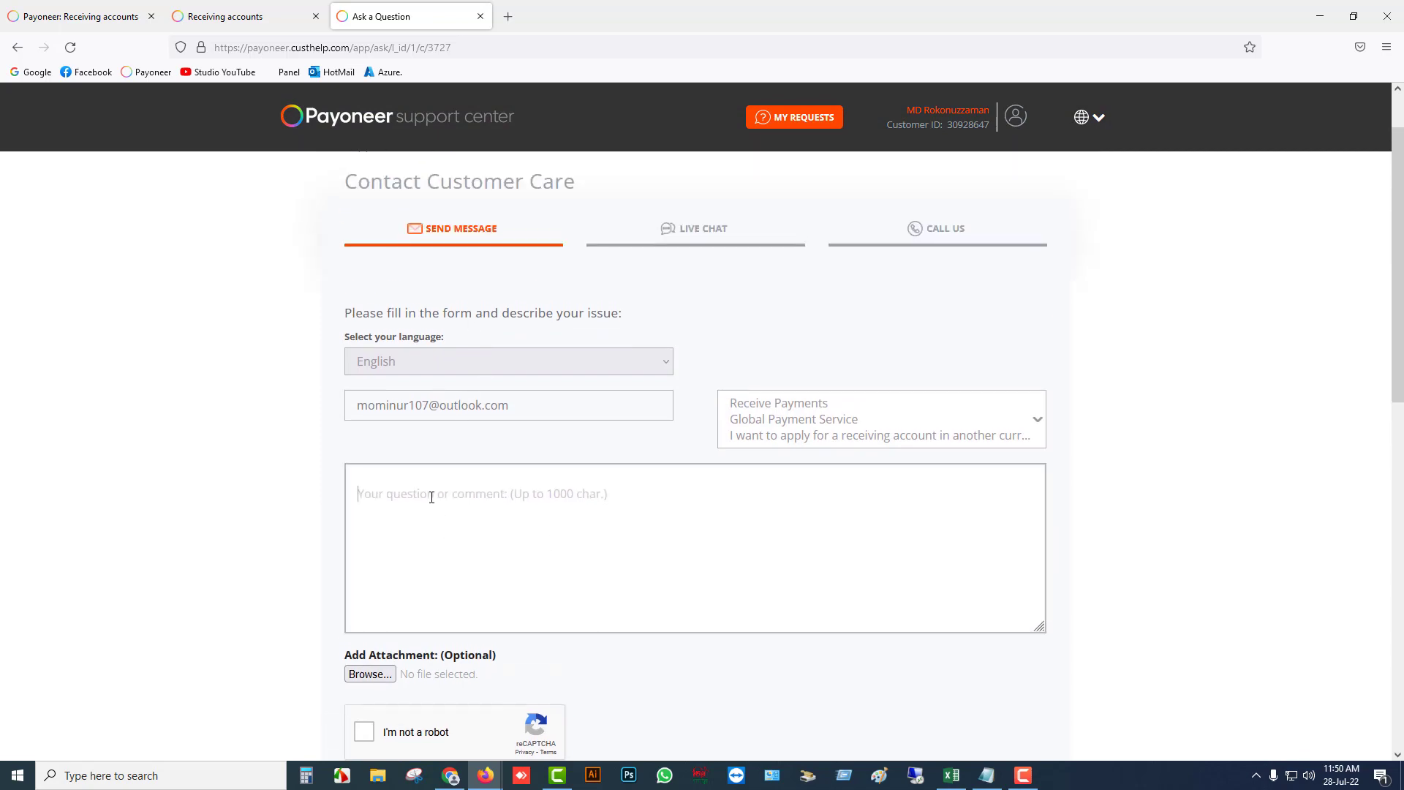
scroll(475, 530, down, 2)
Step: Capture the Receiving accounts page with FastStone Capture and crop it to the navigation and accounts area, without the customer details
click(267, 19)
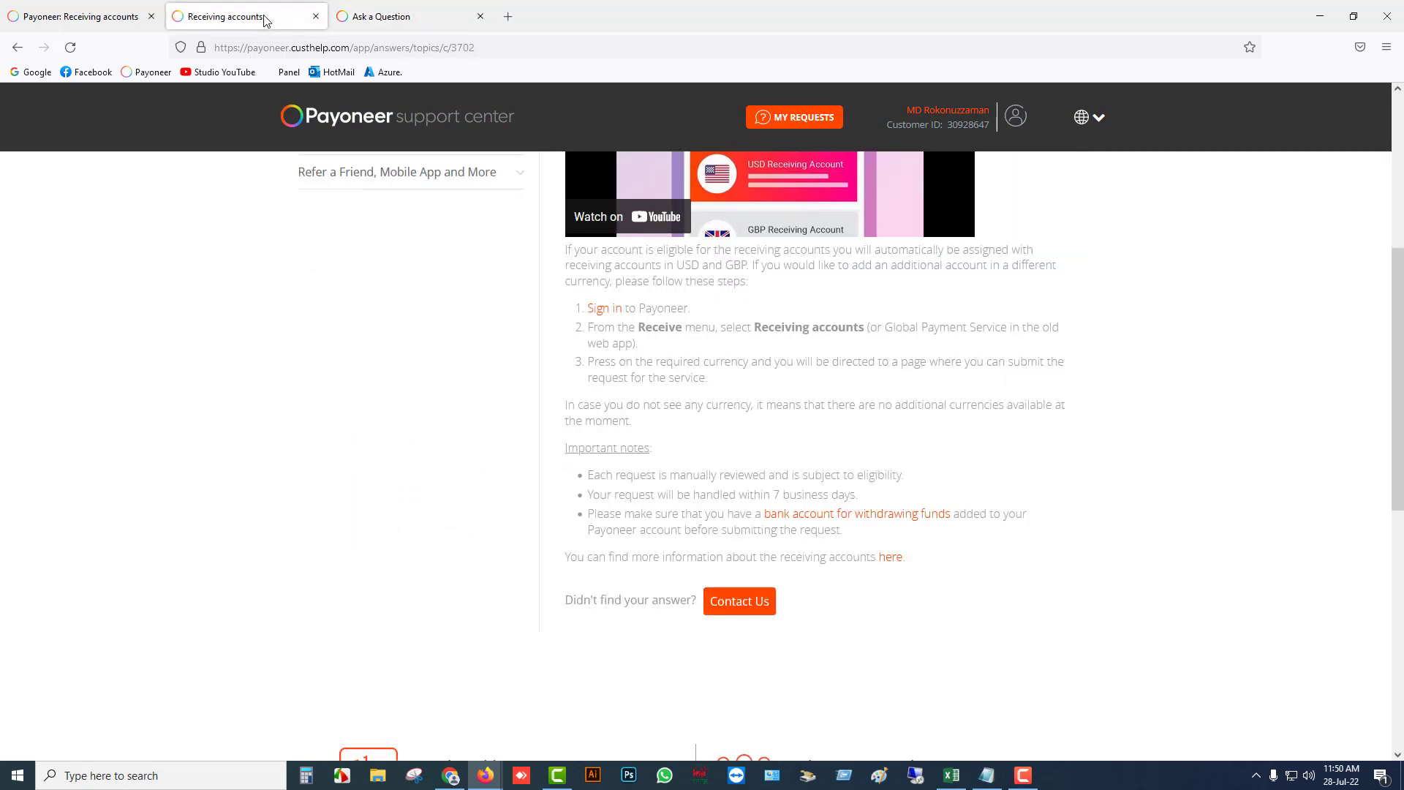
scroll(497, 360, up, 10)
click(81, 16)
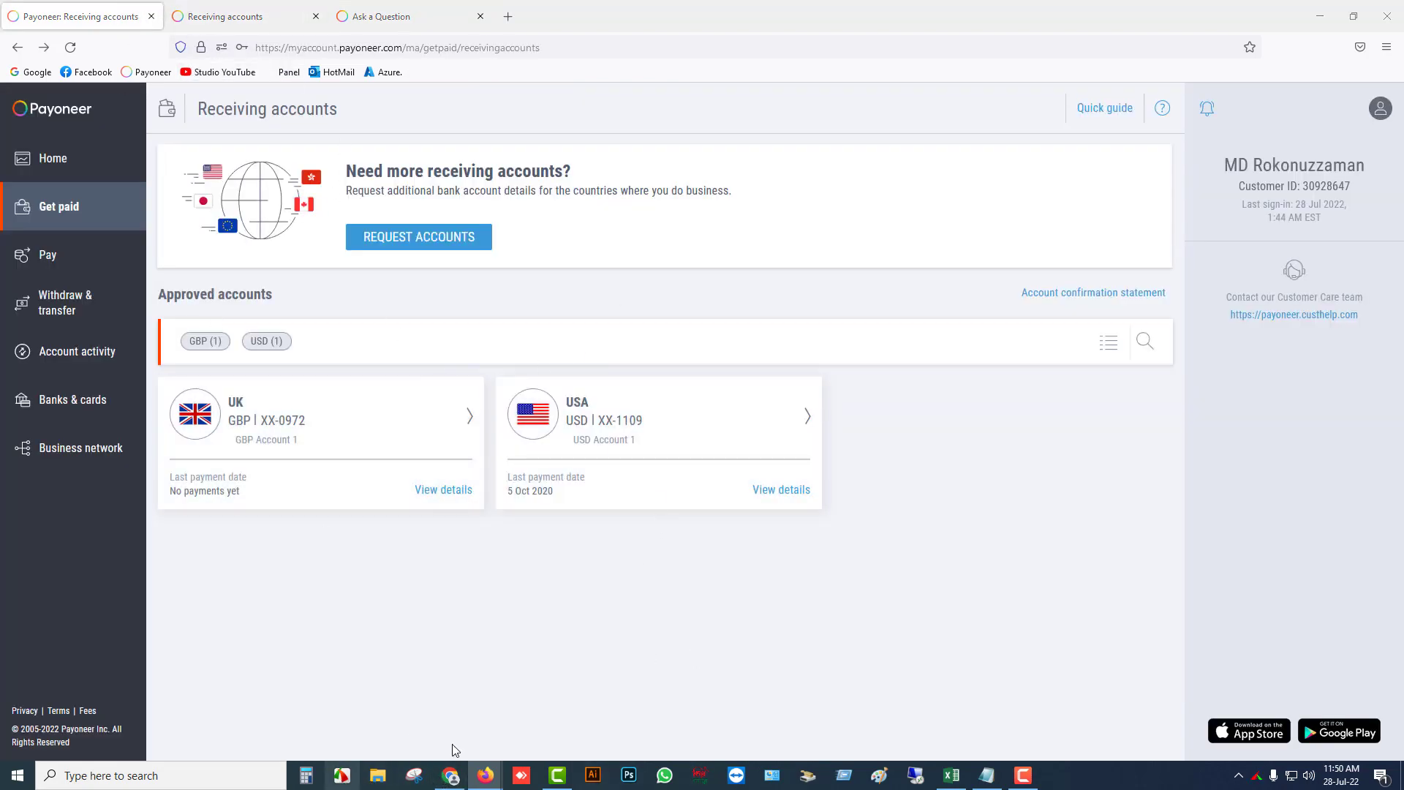
click(1220, 138)
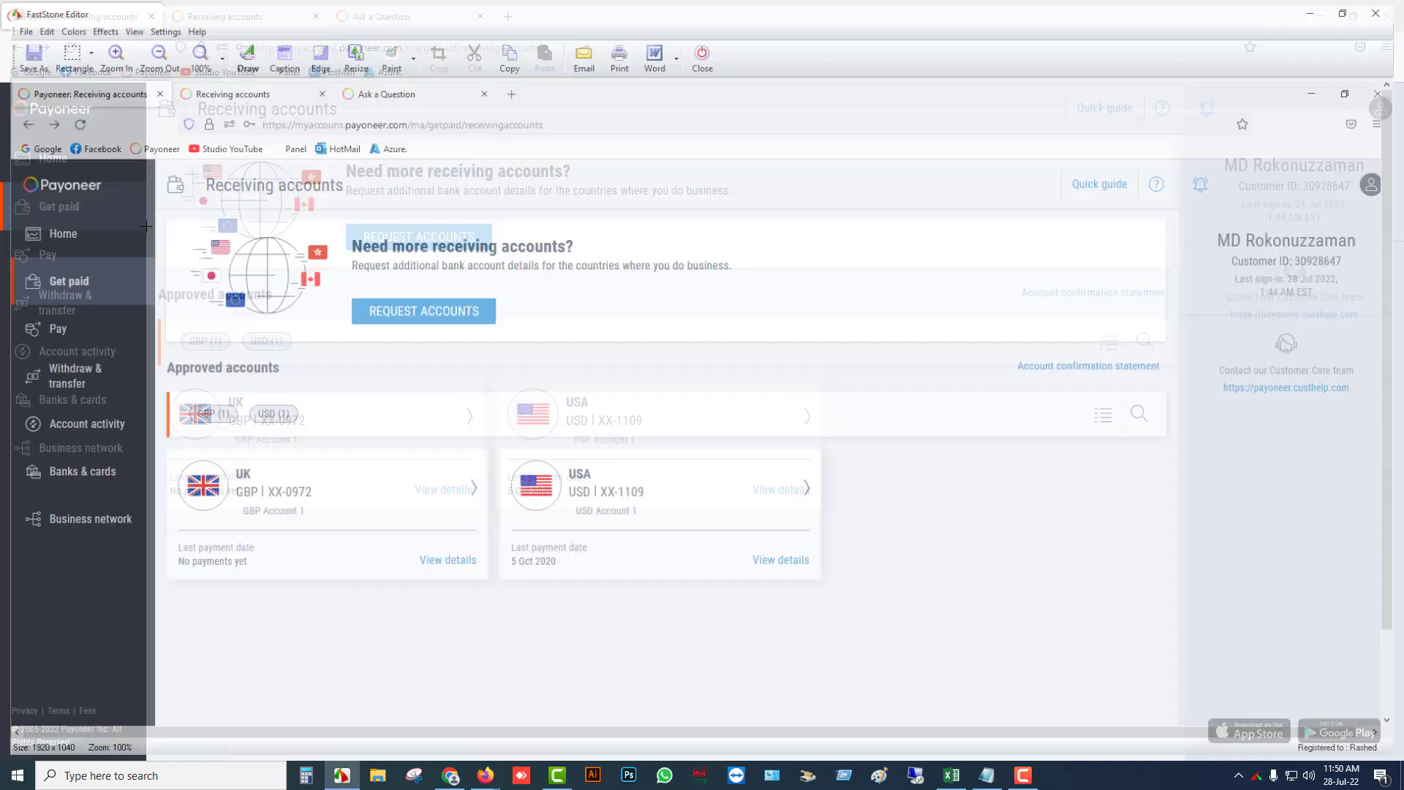
drag(3, 166, 1185, 630)
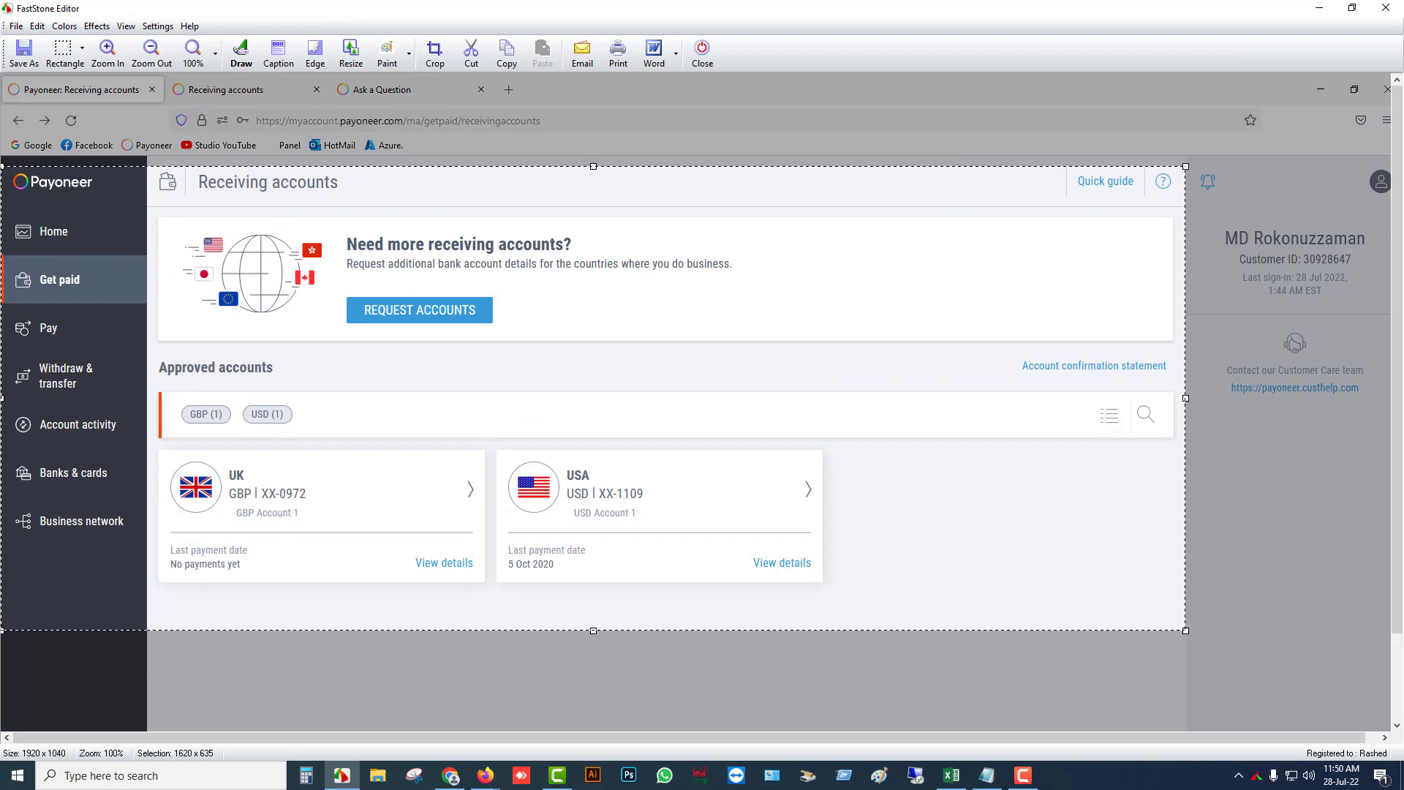
click(433, 52)
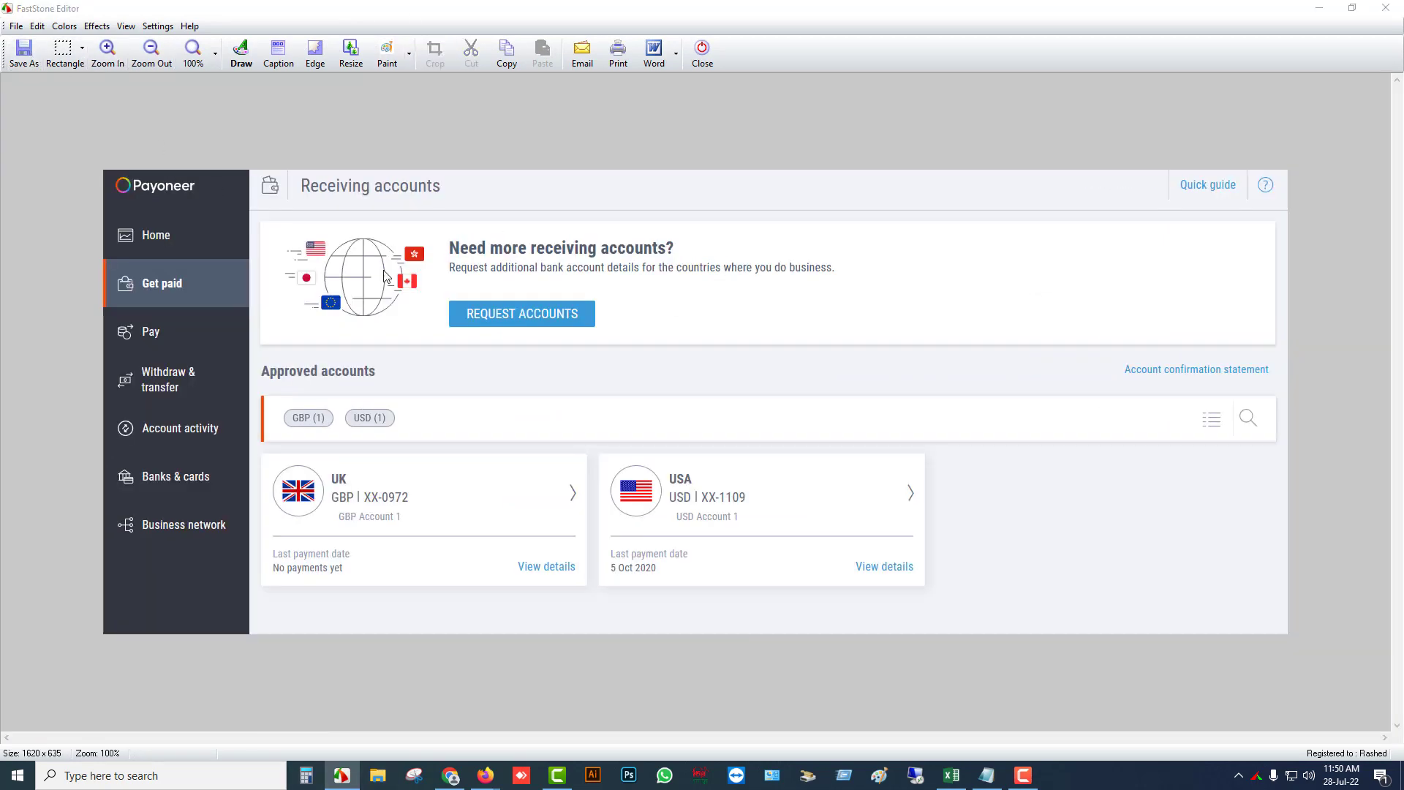
Step: Save the cropped screenshot to the desktop as 00001.png, replacing the existing file
click(24, 53)
click(766, 324)
key(Return)
key(Return)
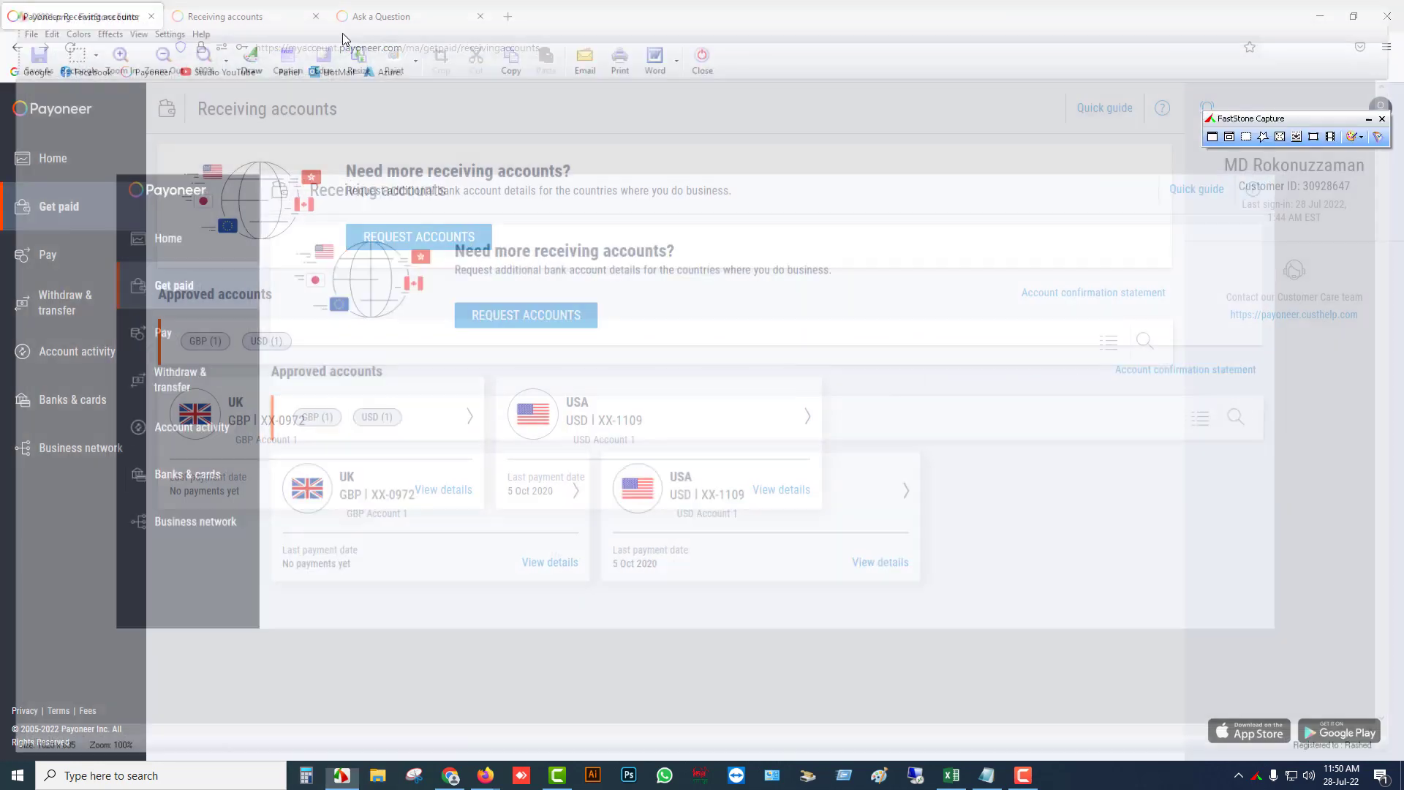
Step: Attach 00001.png from the desktop to the customer care message on the Ask a Question page
click(441, 17)
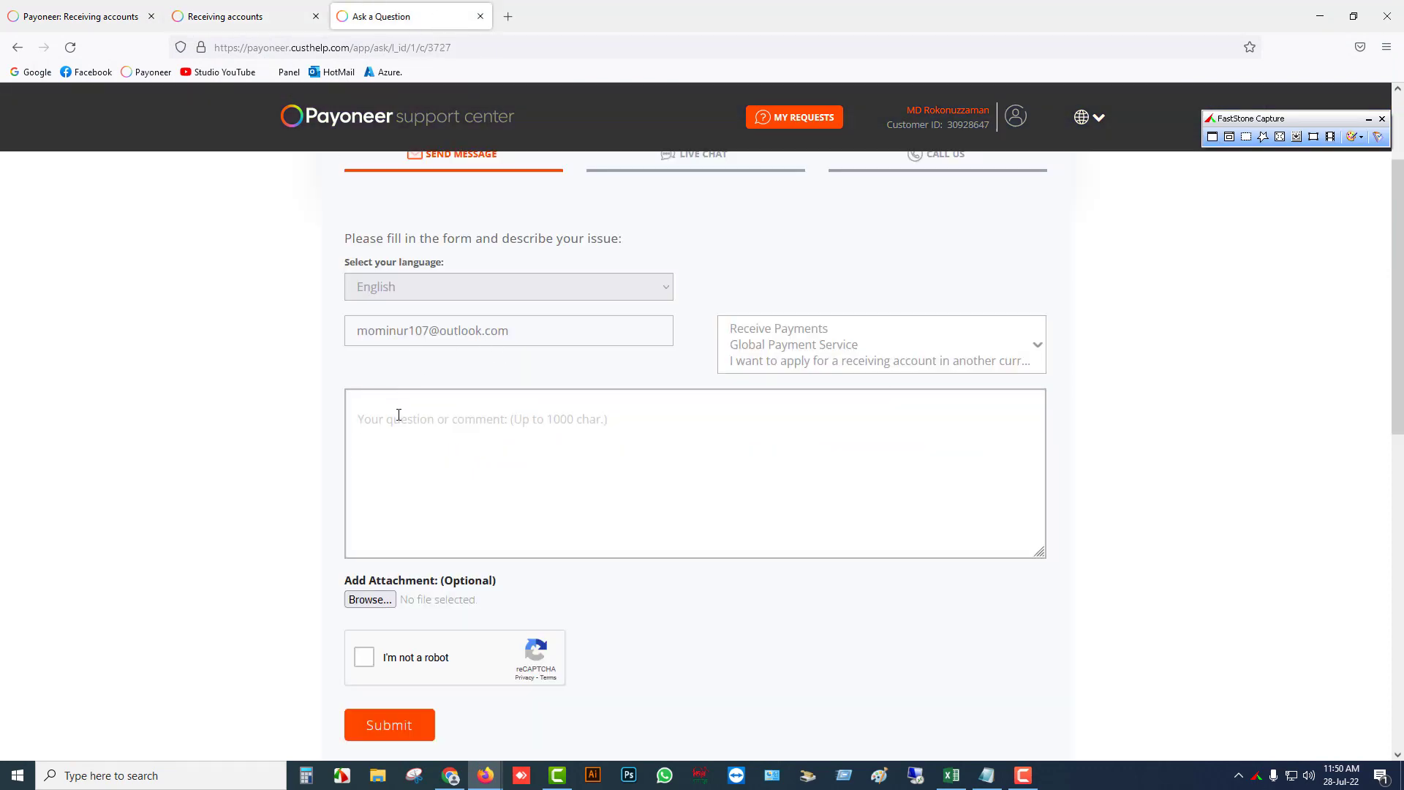
scroll(385, 506, down, 1)
click(370, 524)
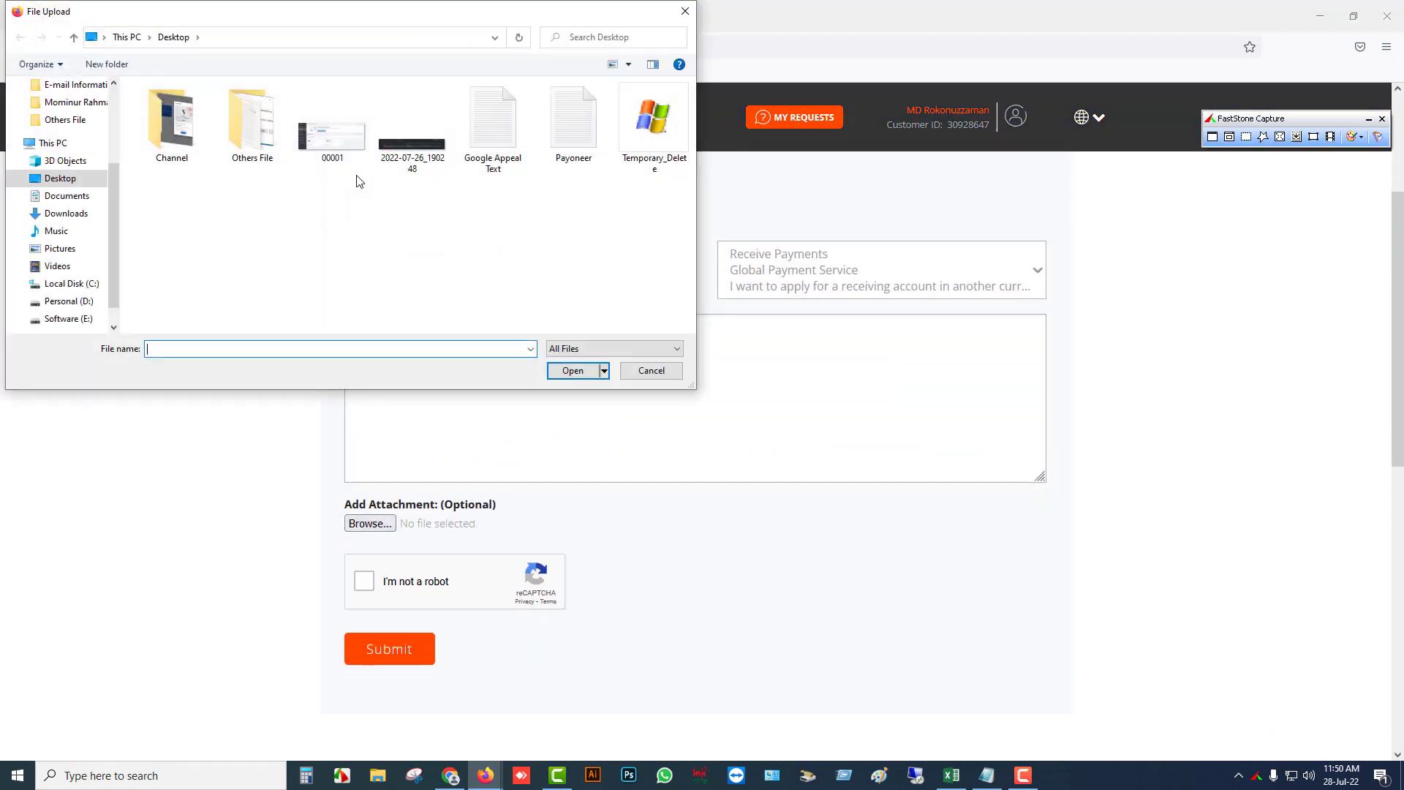
click(325, 139)
double_click(326, 139)
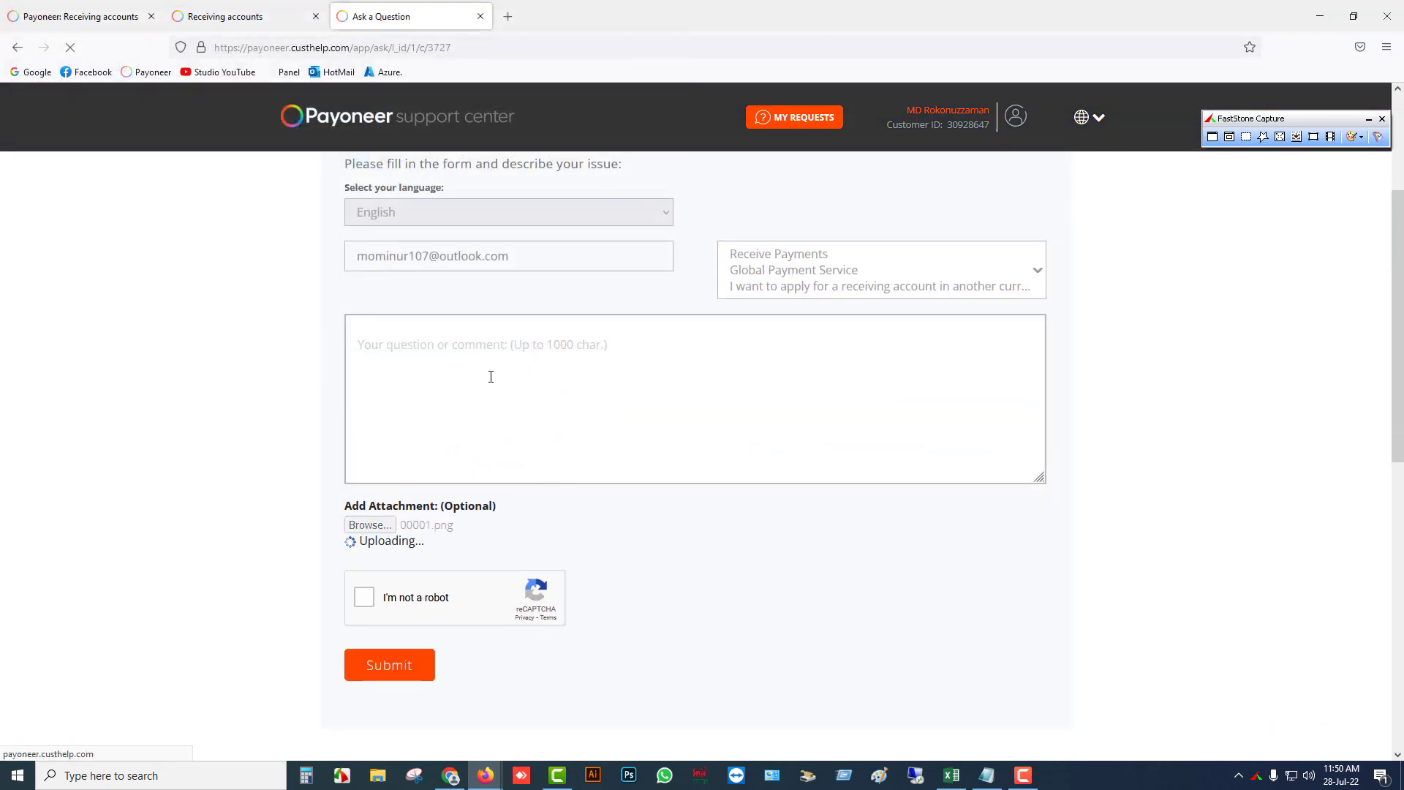
scroll(486, 377, down, 2)
scroll(534, 376, up, 2)
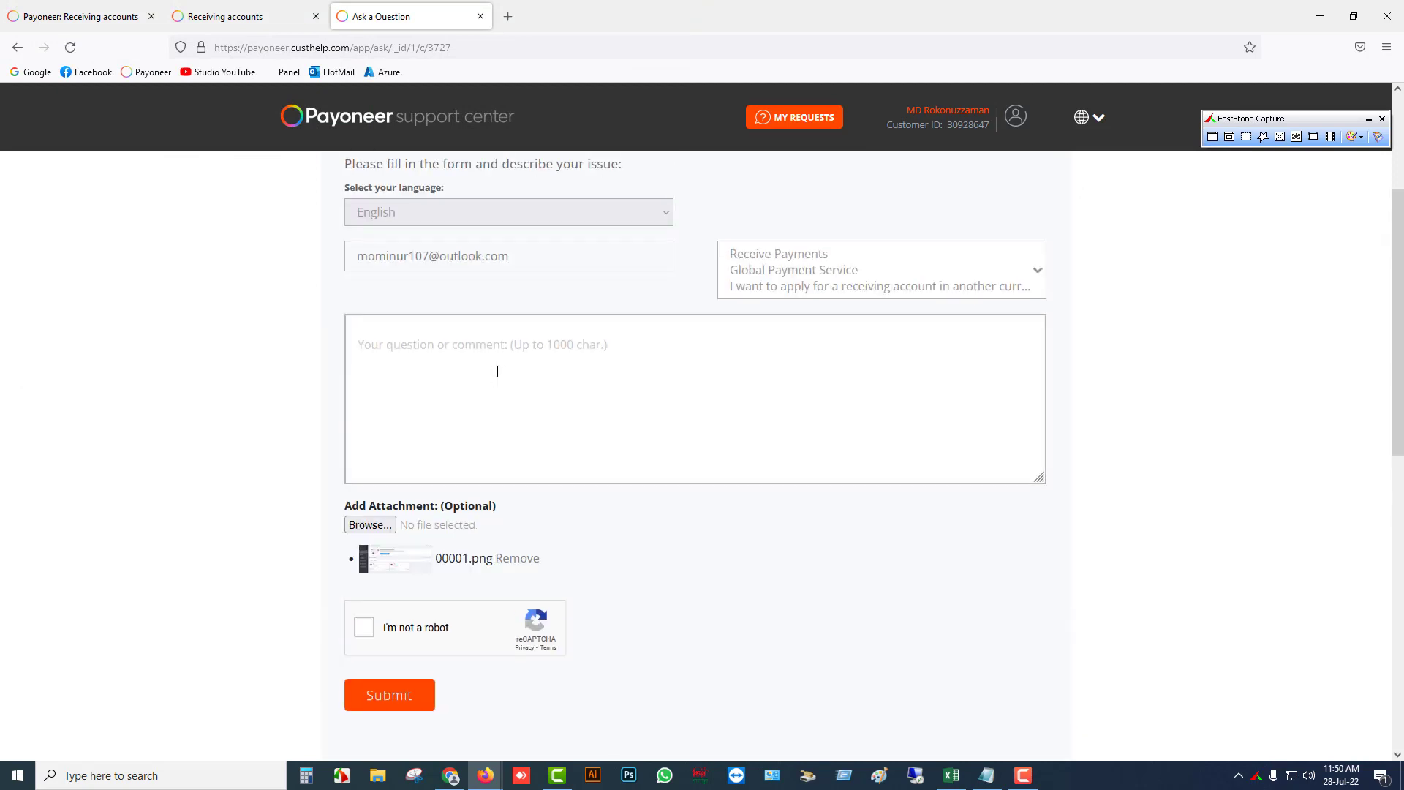
Step: Copy the euro receiving account request, from "Dear Payoneer Team," on, from the Payoneer note into the comment box and join its last two lines
scroll(496, 373, up, 2)
click(408, 496)
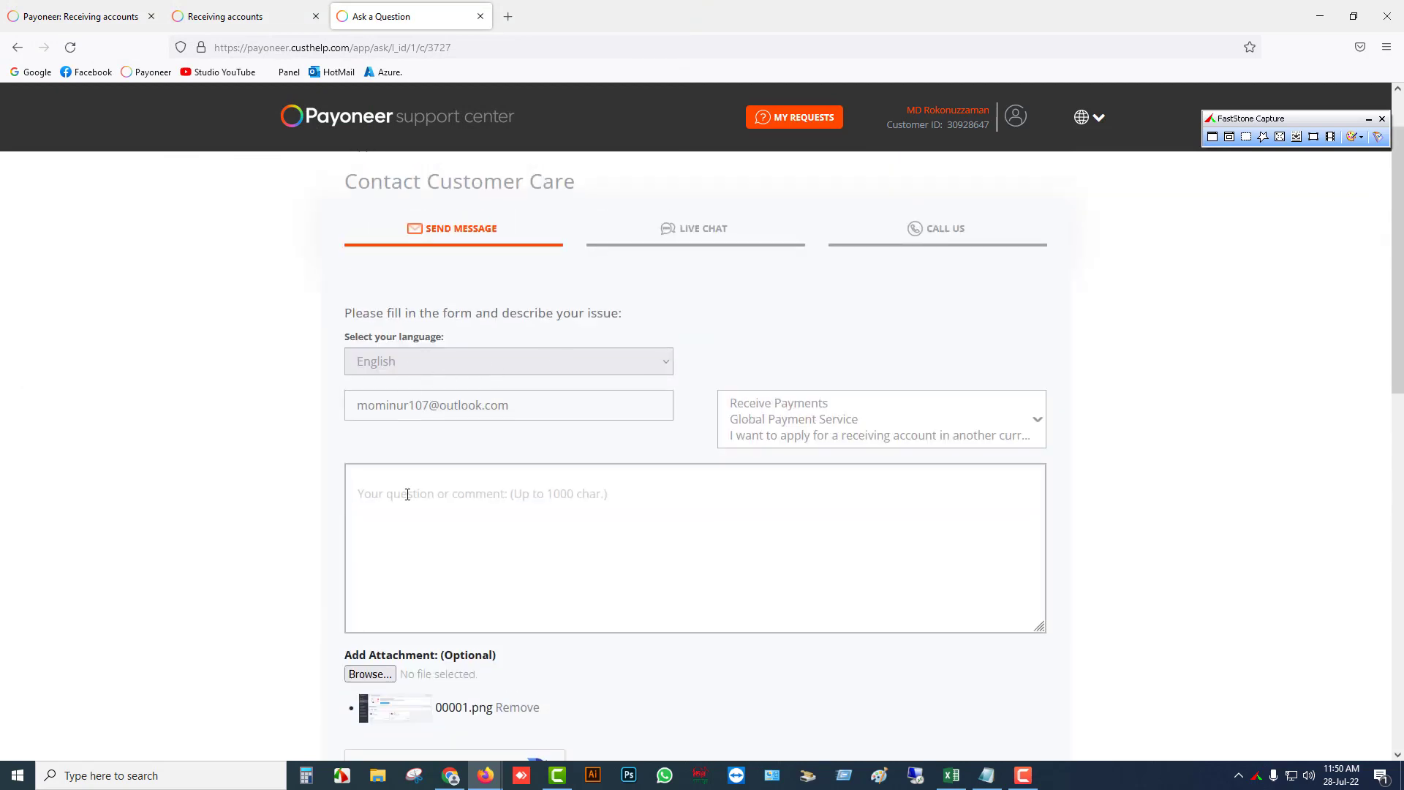
click(985, 774)
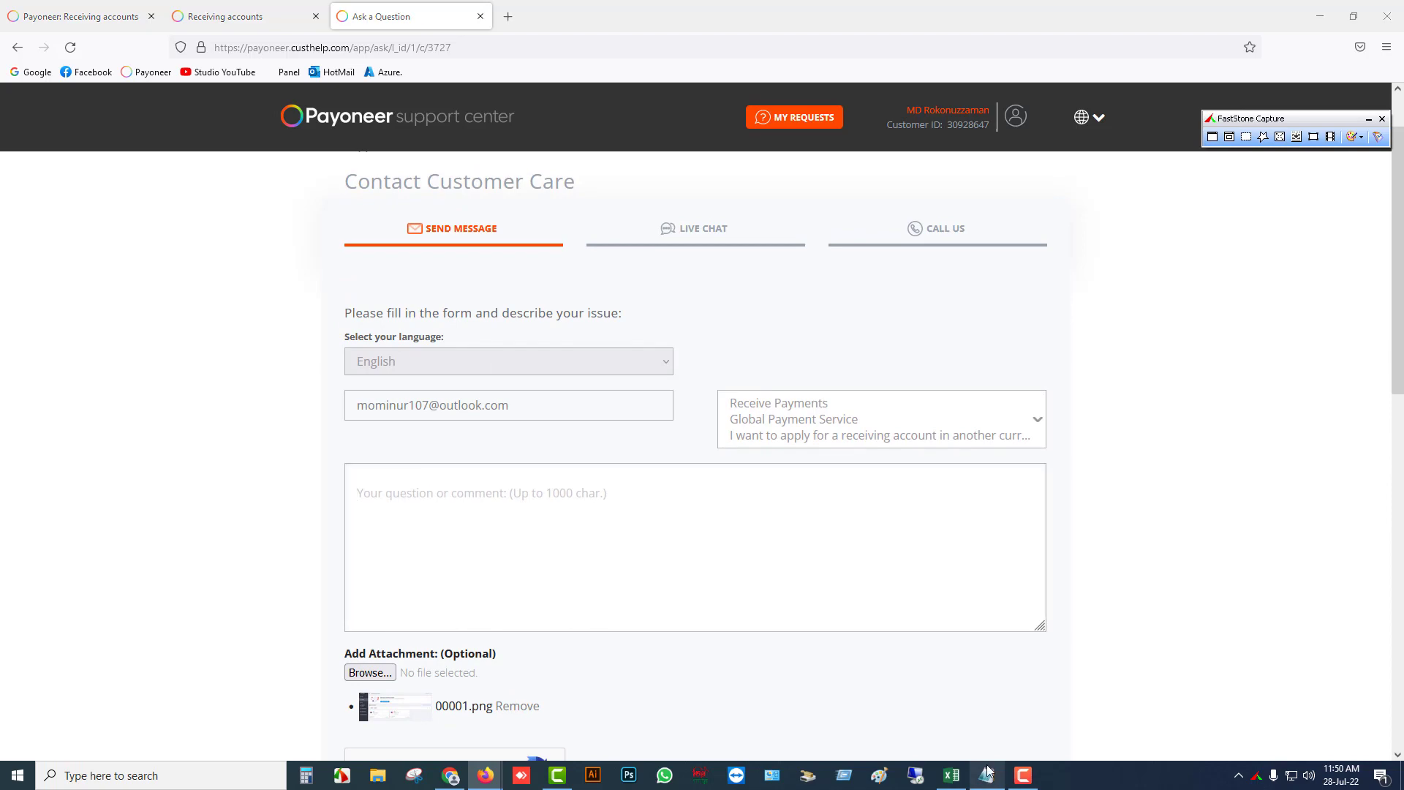
drag(942, 315, 260, 244)
key(ctrl+c)
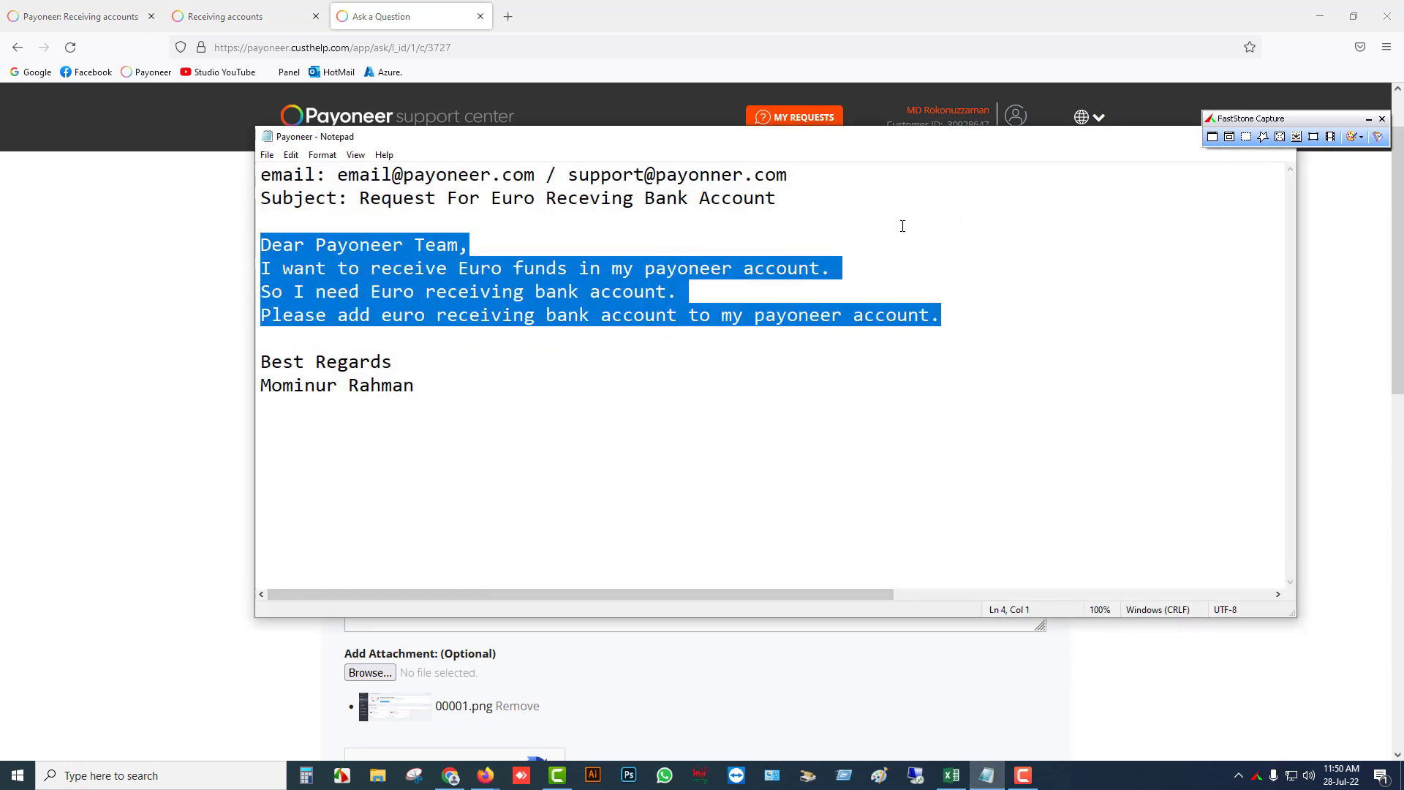
click(200, 466)
key(ctrl+v)
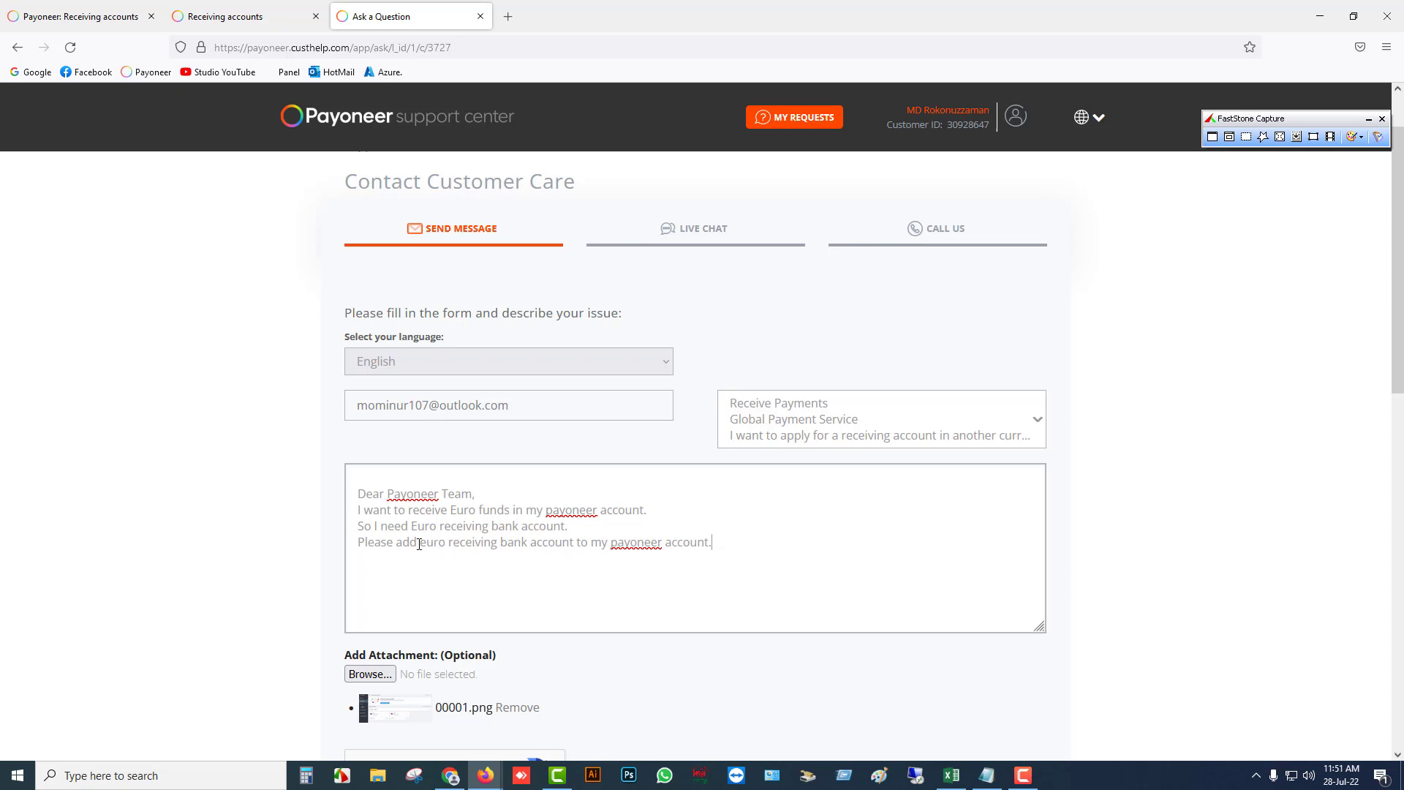
click(359, 542)
key(BackSpace)
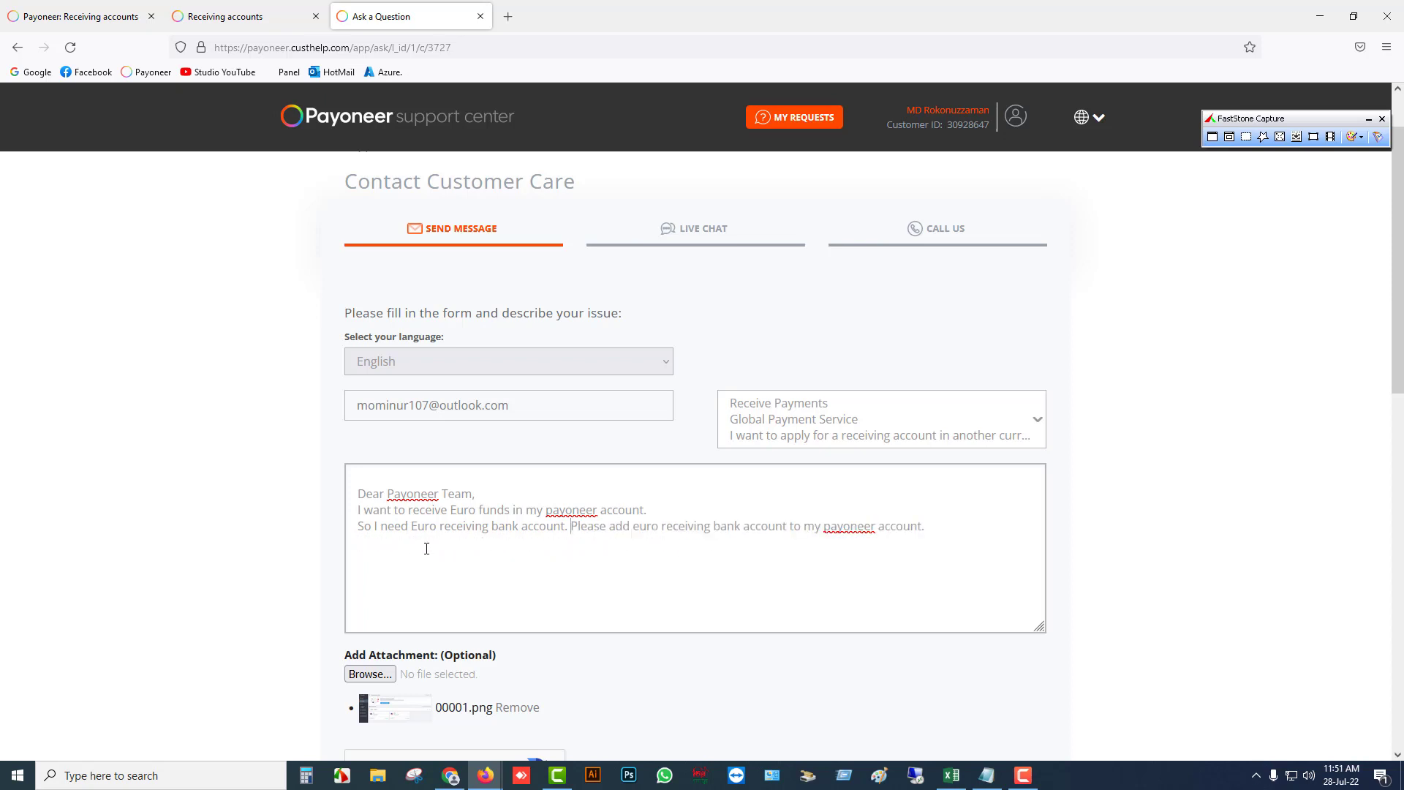
Step: Review the contact e-mail addresses, the subject line and the Euro account request text in the Payoneer note
scroll(451, 691, down, 1)
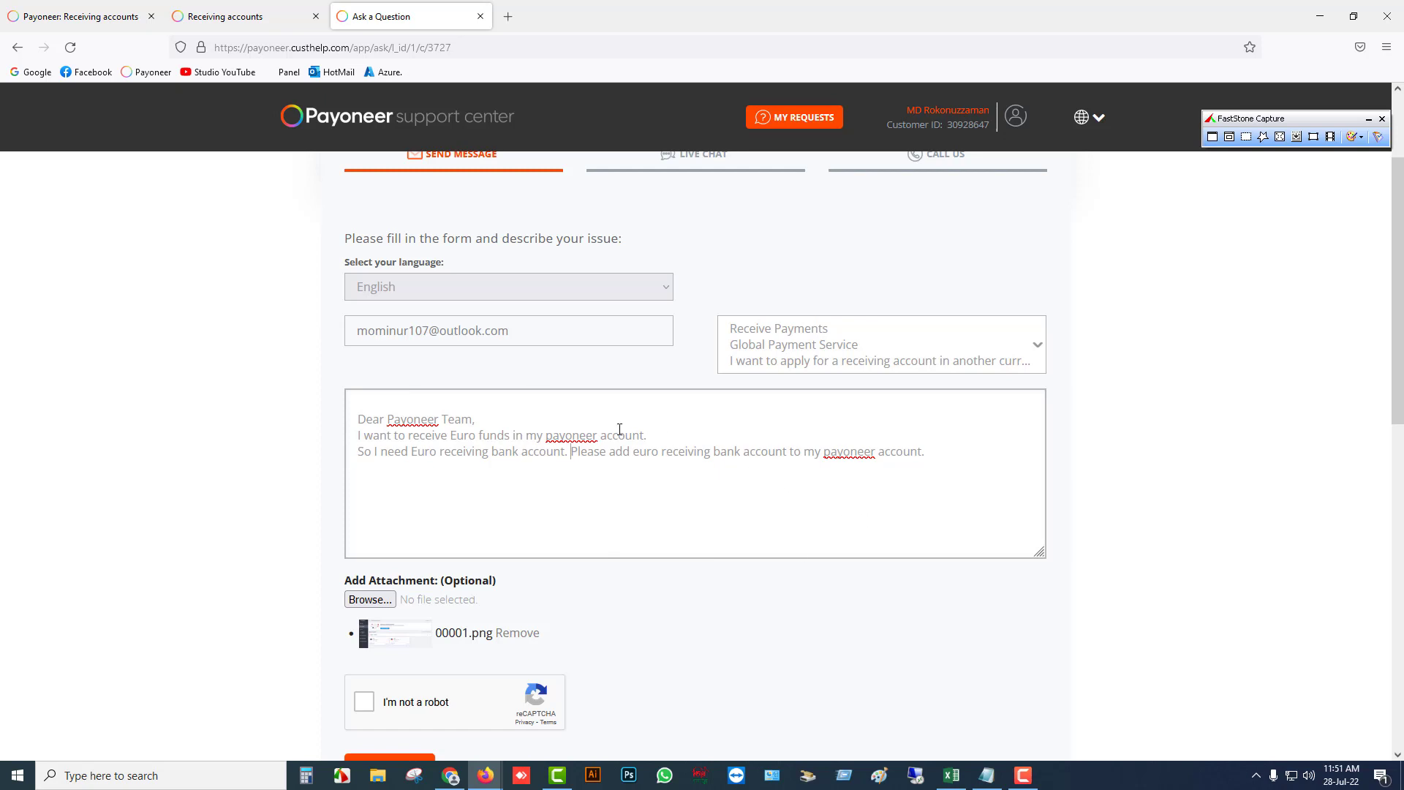
click(986, 775)
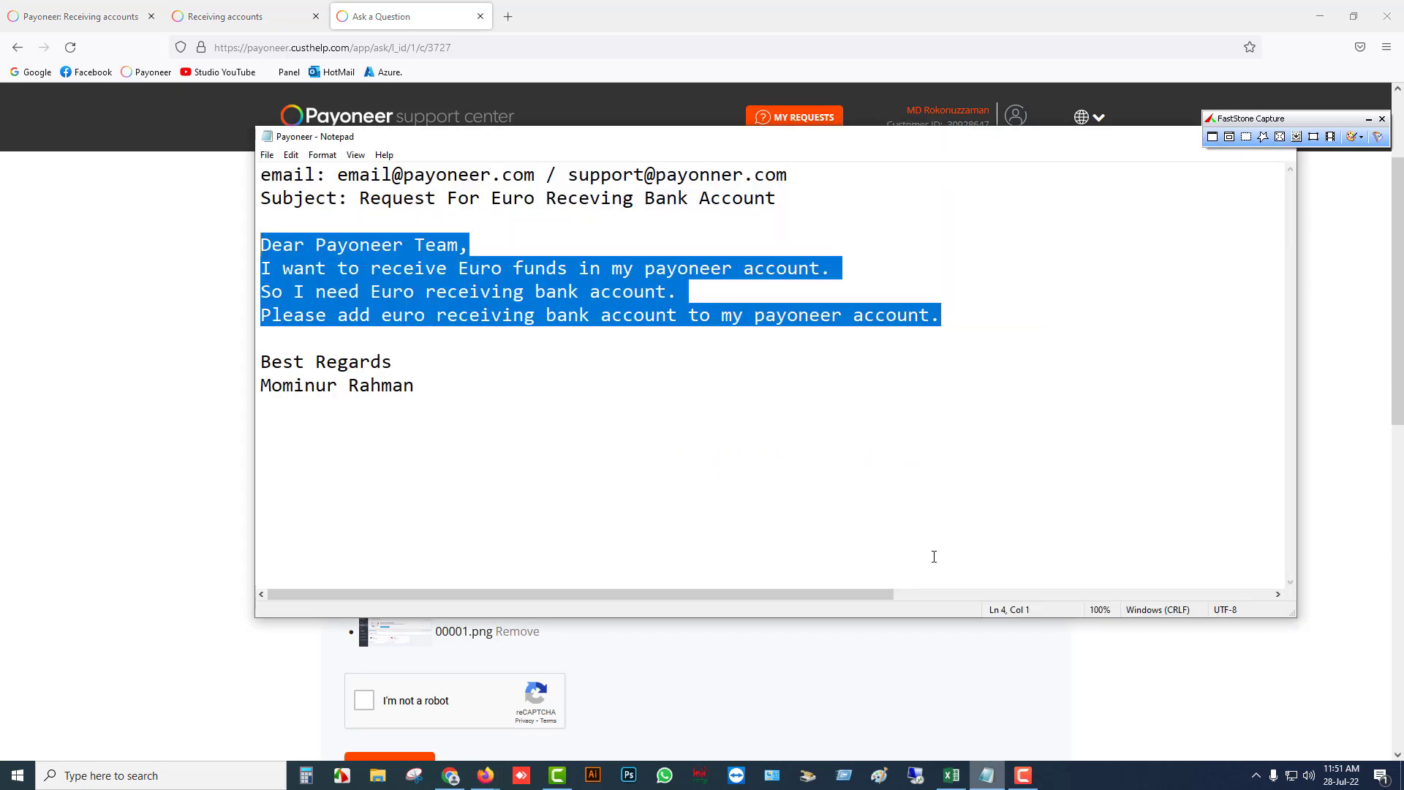
click(351, 195)
click(258, 176)
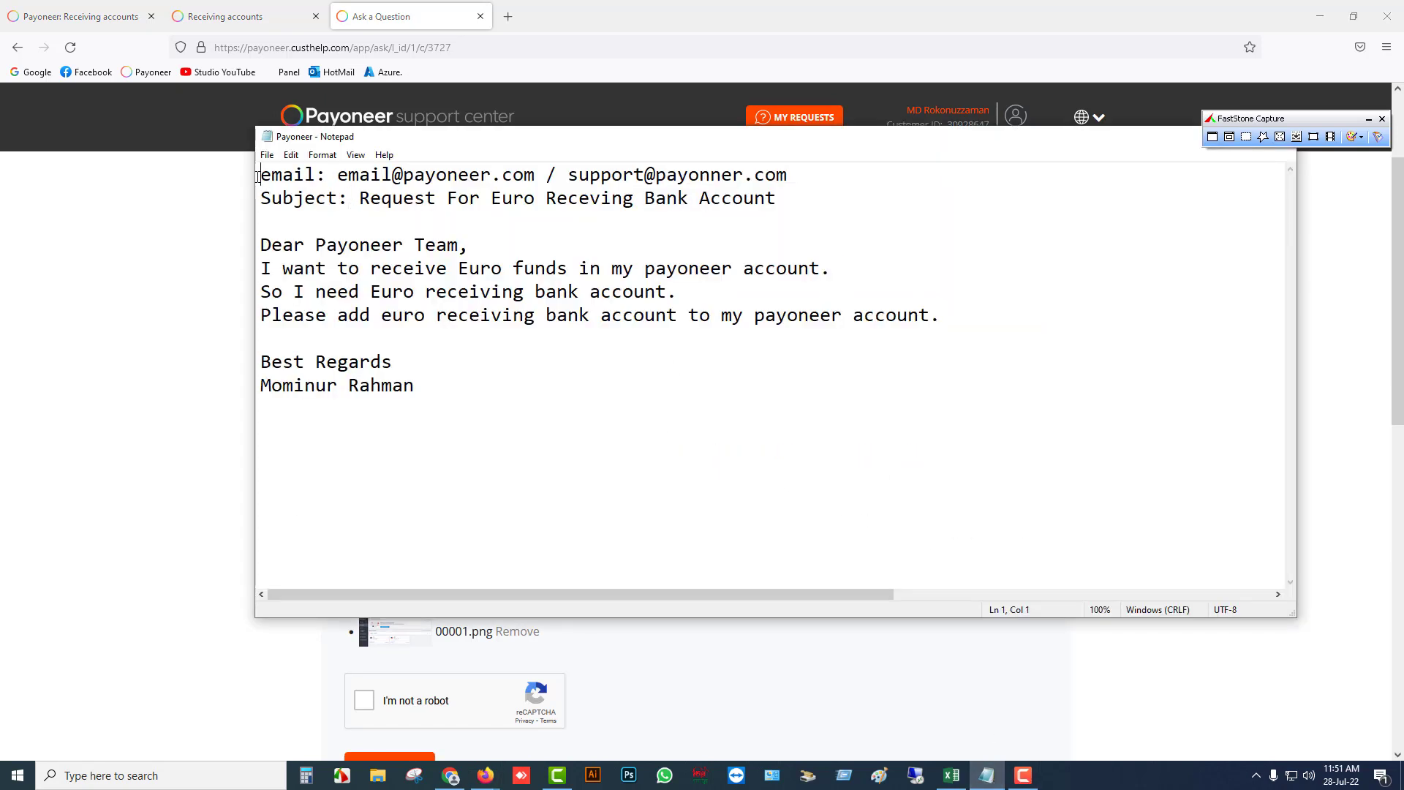
drag(257, 176, 327, 177)
click(327, 176)
drag(338, 176, 788, 178)
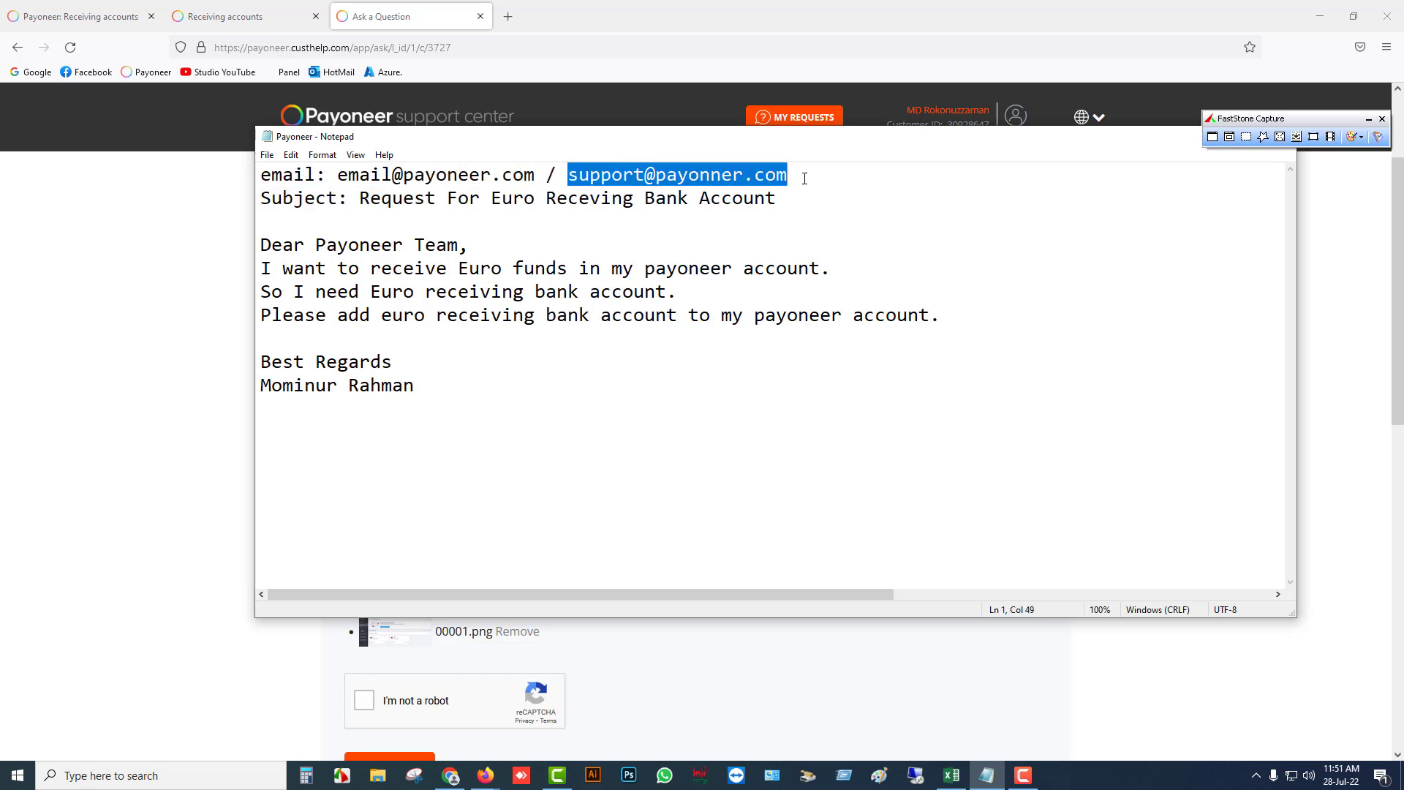
click(710, 177)
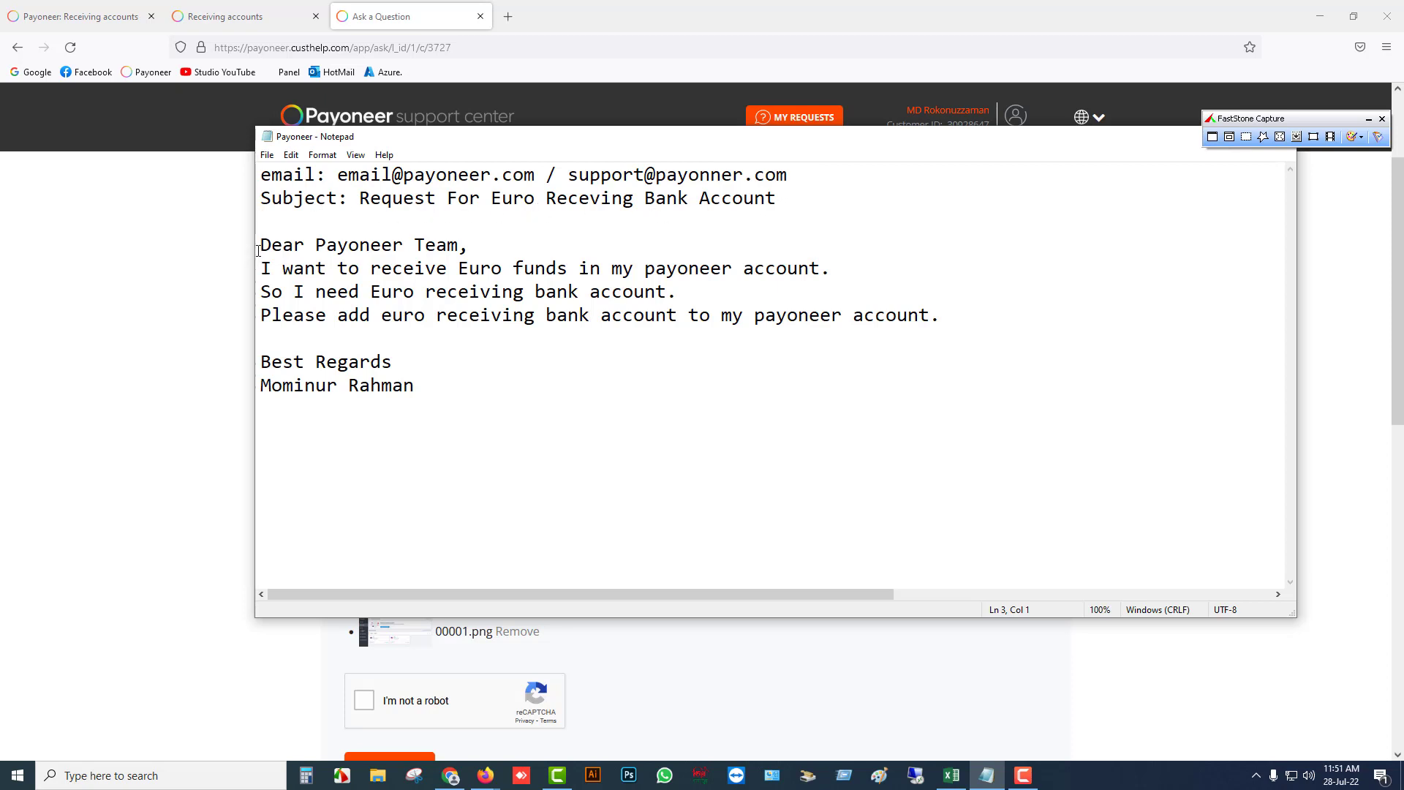
drag(257, 254, 512, 342)
click(451, 389)
Step: Close FastStone Capture, minimise the Payoneer note and review the filled-in customer care message form
click(1382, 119)
click(1213, 136)
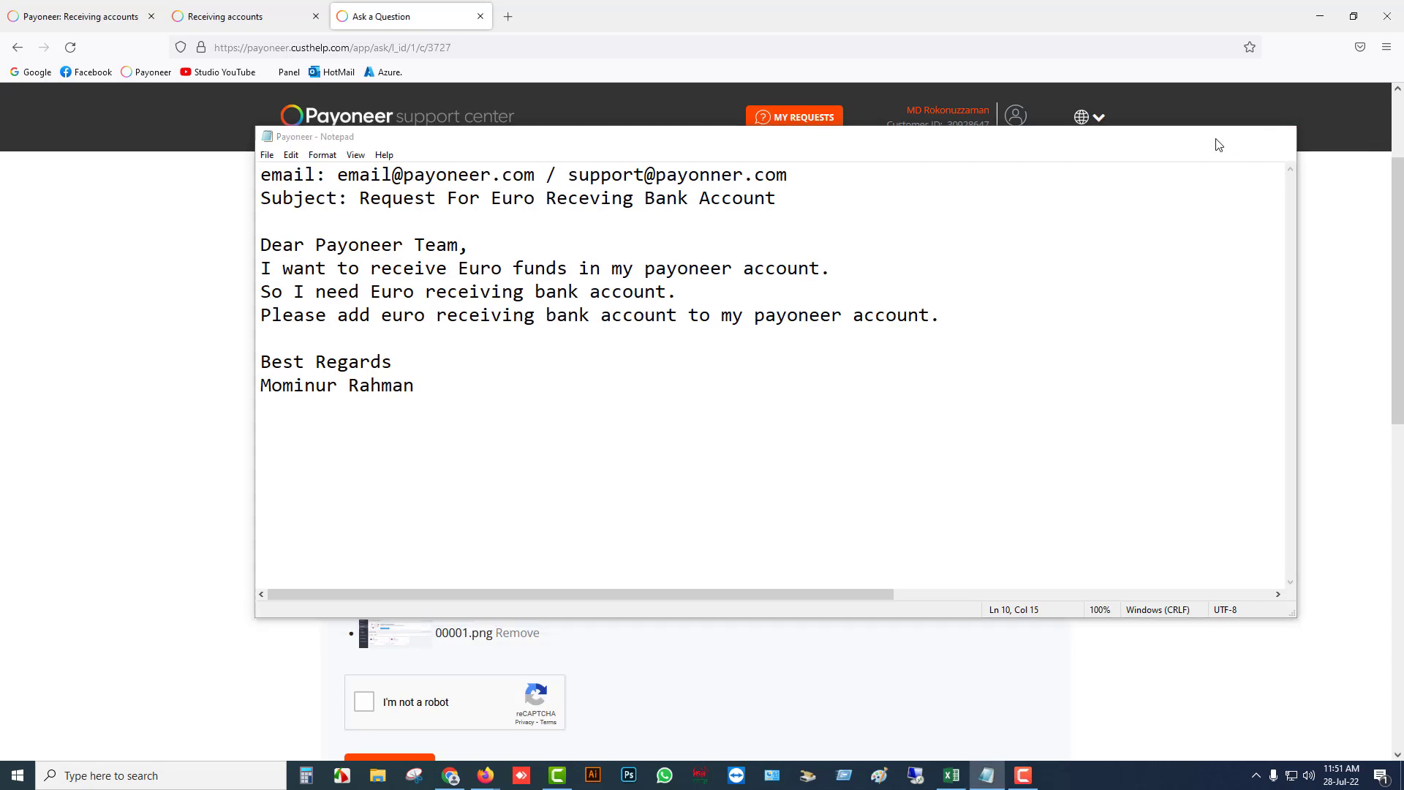
scroll(422, 291, up, 2)
scroll(423, 292, up, 2)
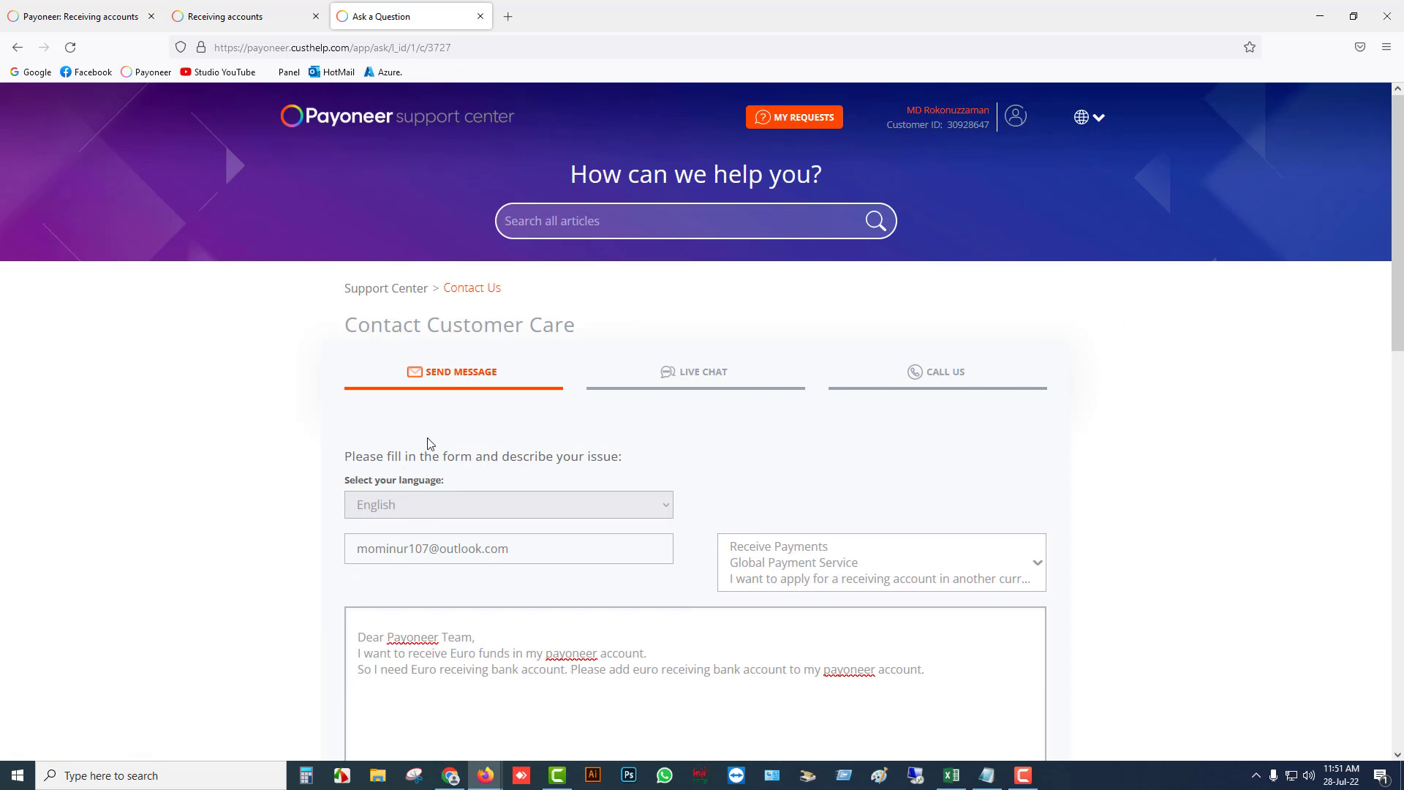
scroll(427, 442, down, 4)
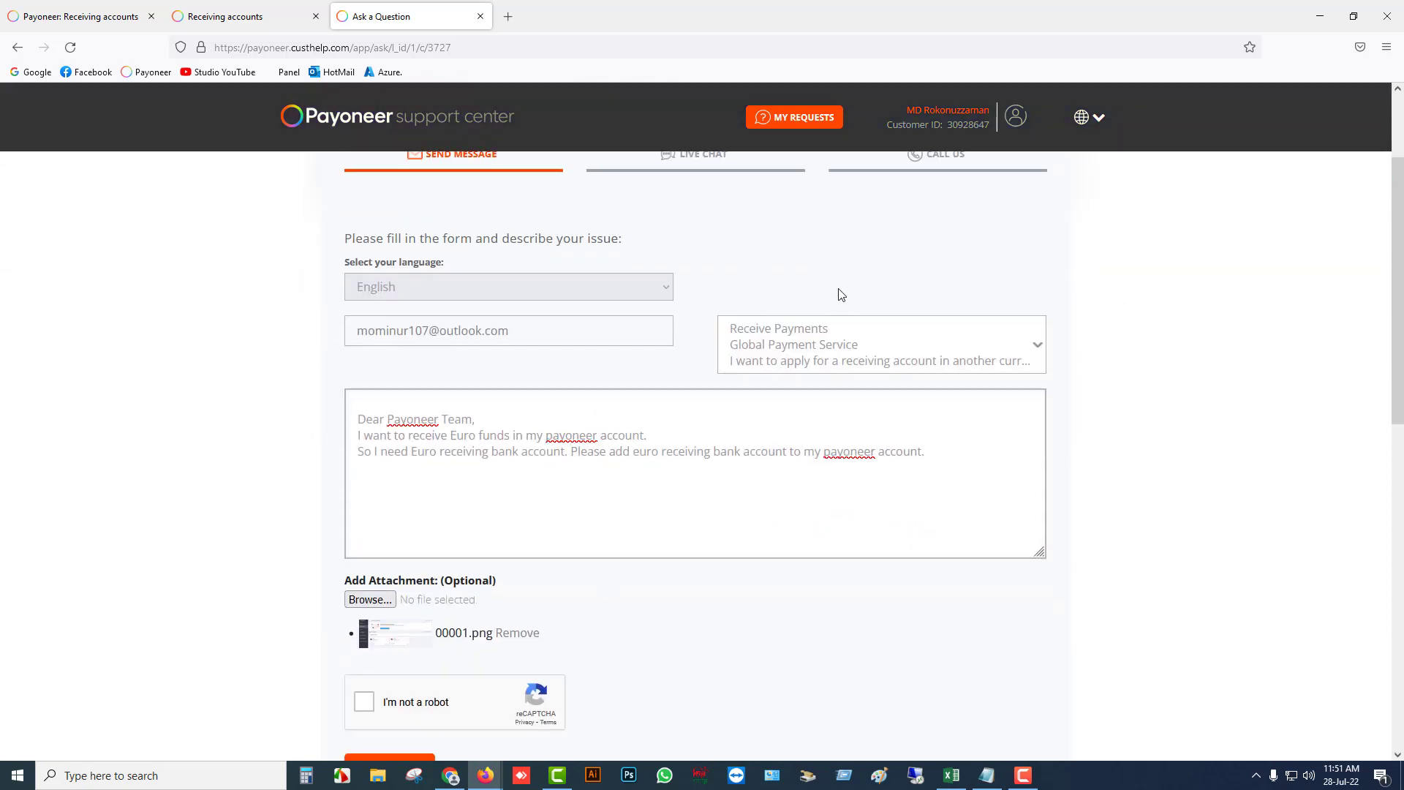
scroll(841, 296, up, 3)
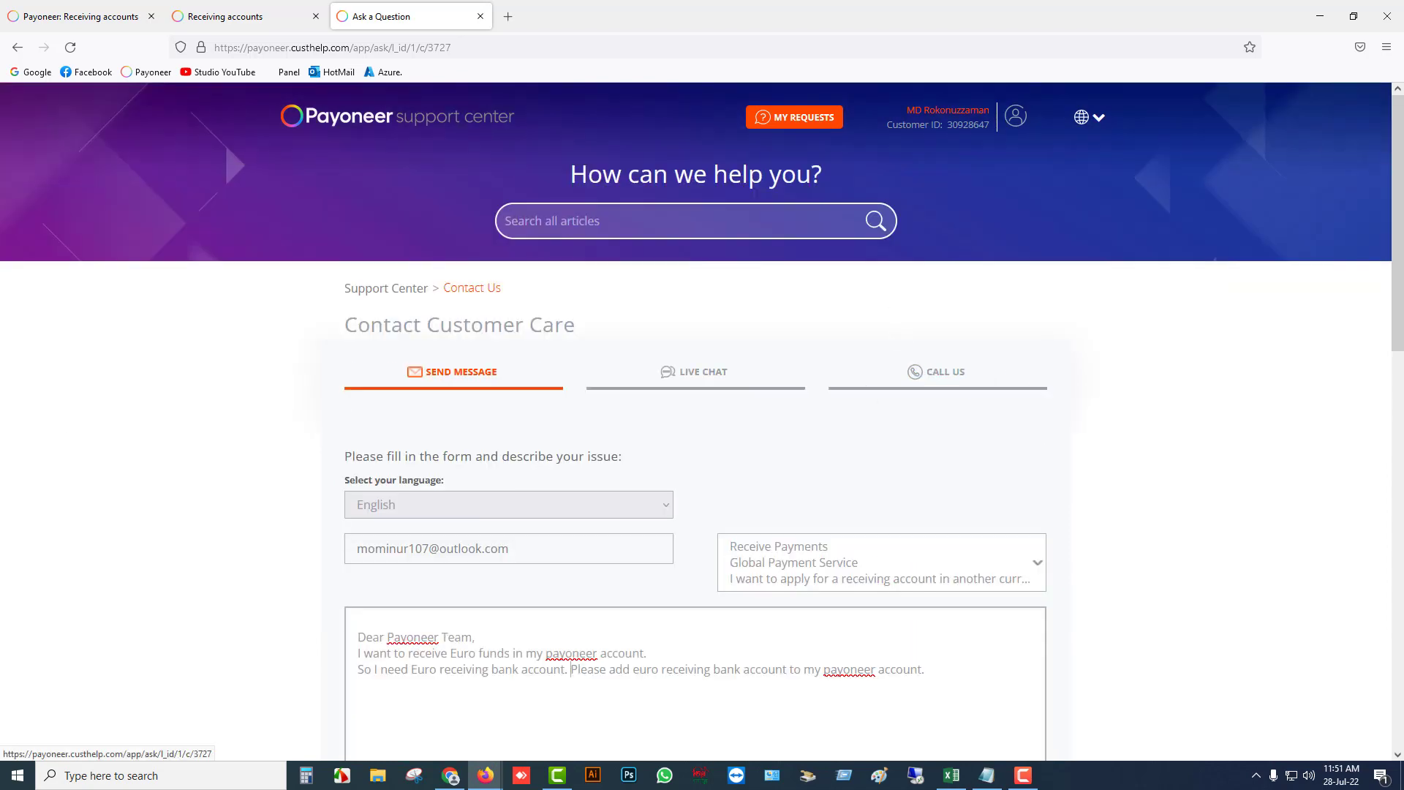
scroll(907, 410, down, 4)
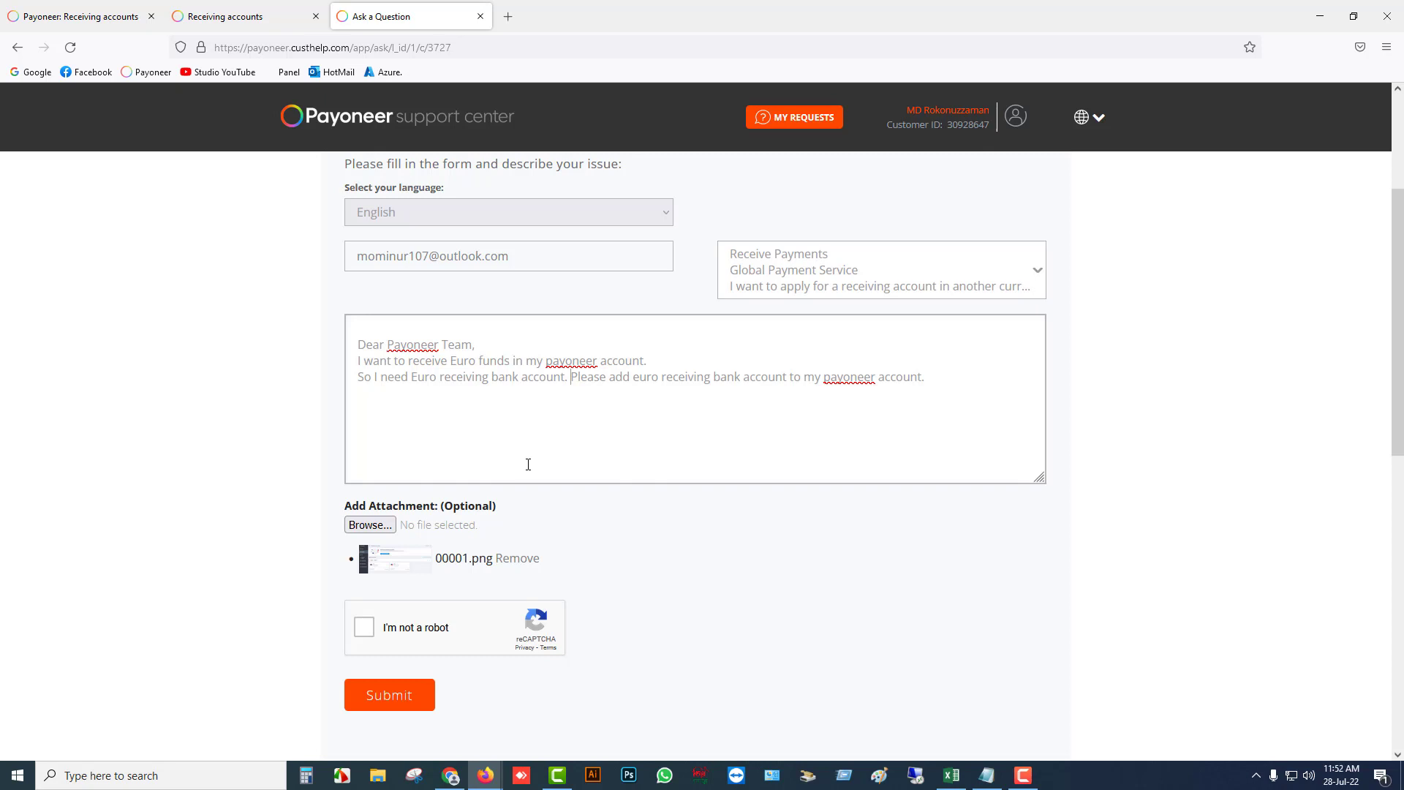
scroll(505, 293, up, 4)
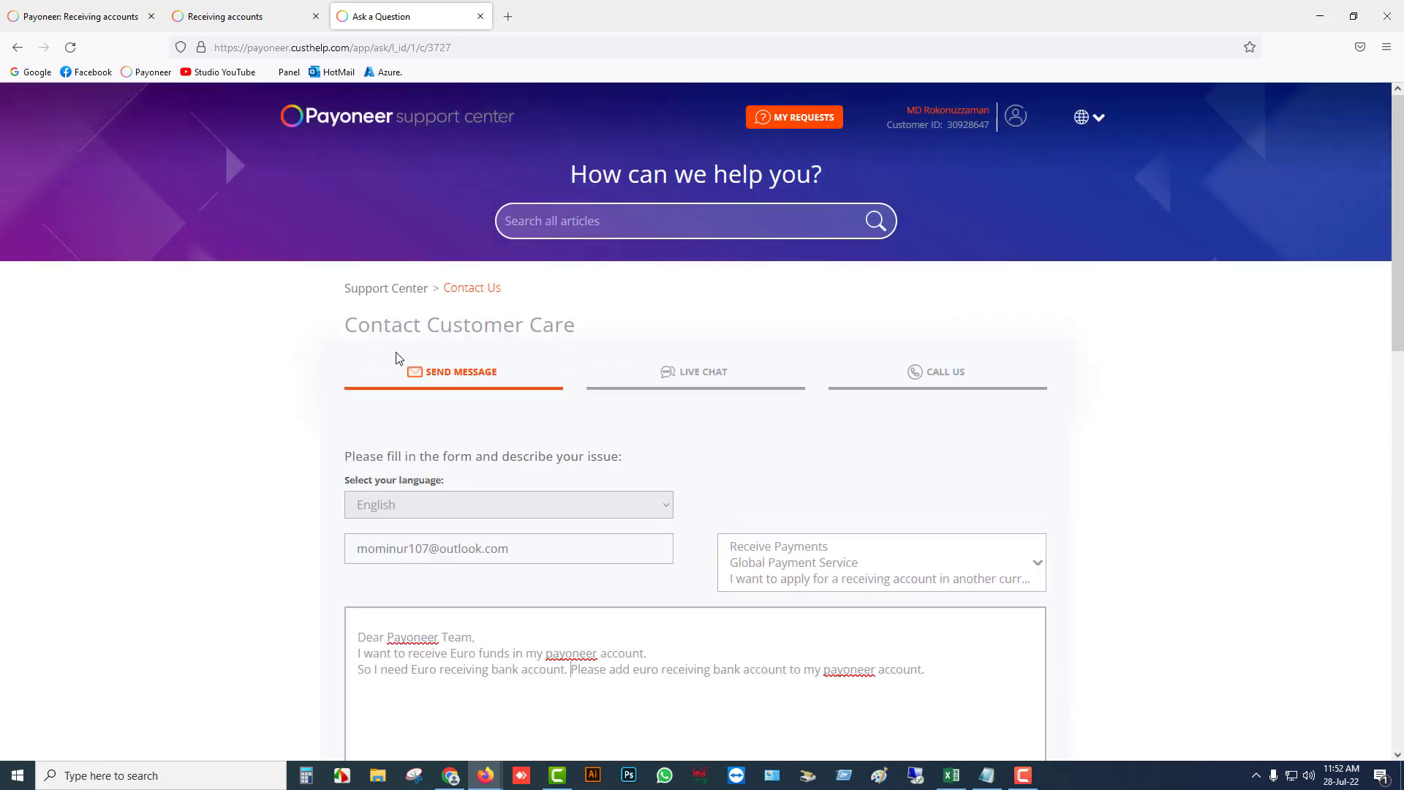
scroll(871, 364, down, 2)
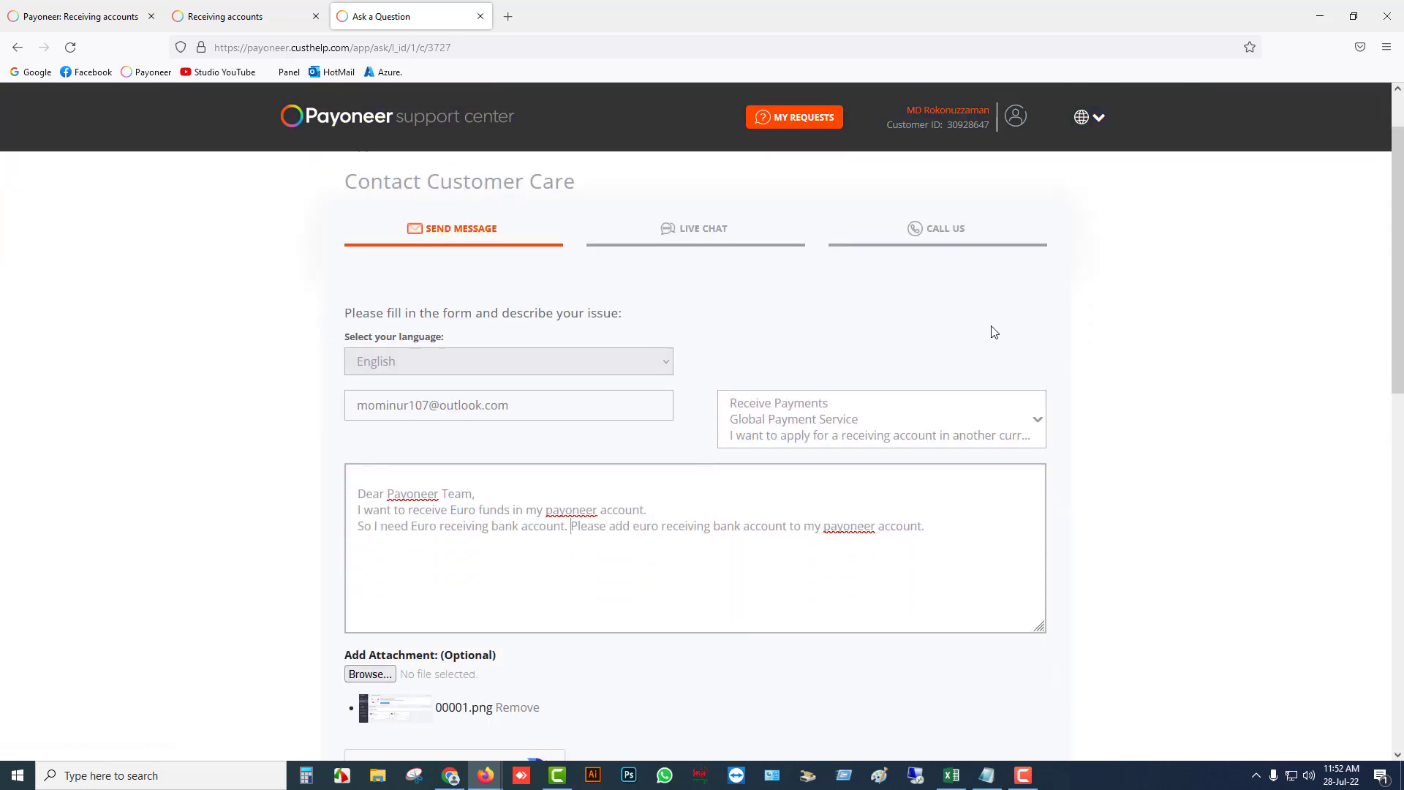
Step: View the Call Us contact option and expand the phone support details for Inside the U.S
click(943, 231)
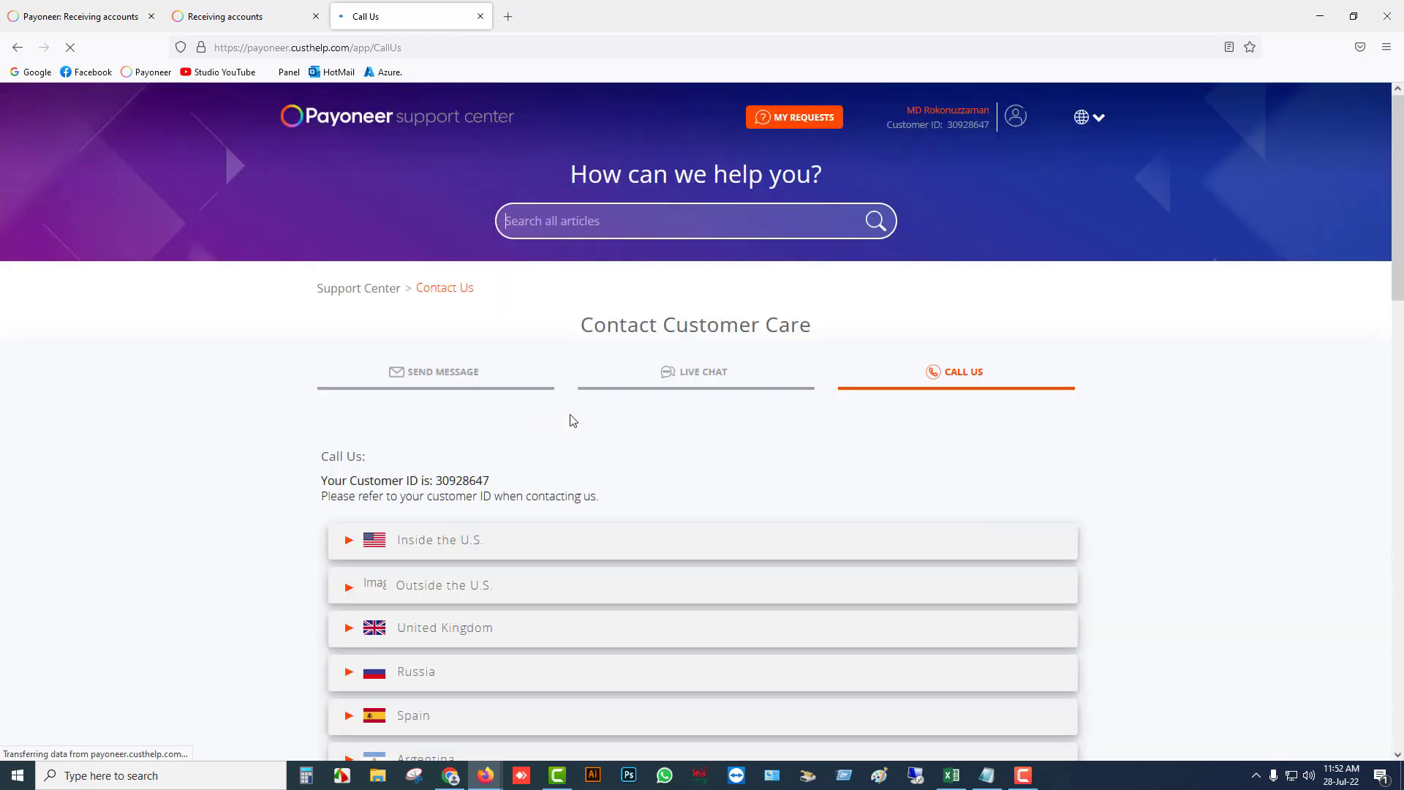
scroll(530, 487, down, 3)
click(423, 251)
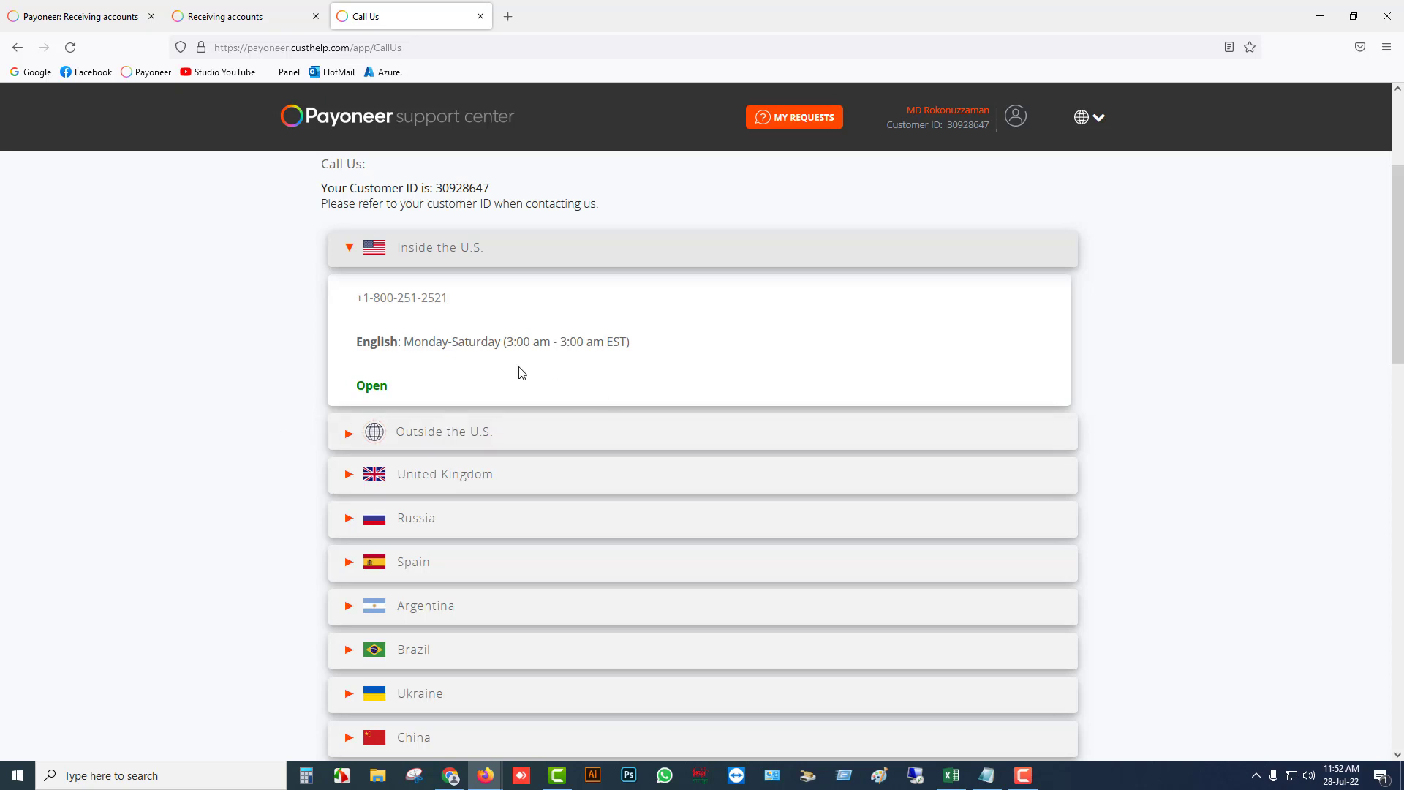
scroll(522, 373, up, 2)
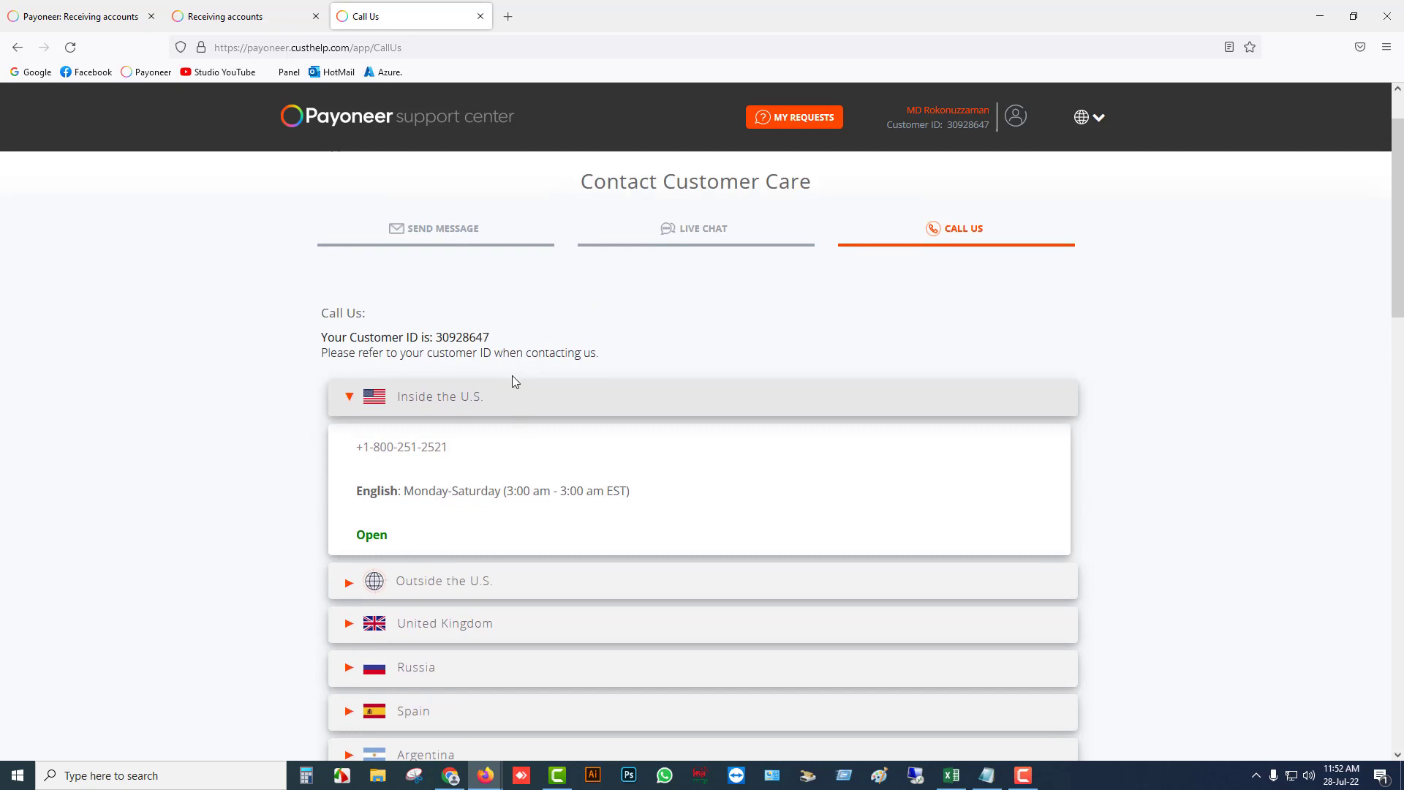
Step: View the Live Chat contact option and bring up its Live Assistance window to check the waiting status
click(687, 231)
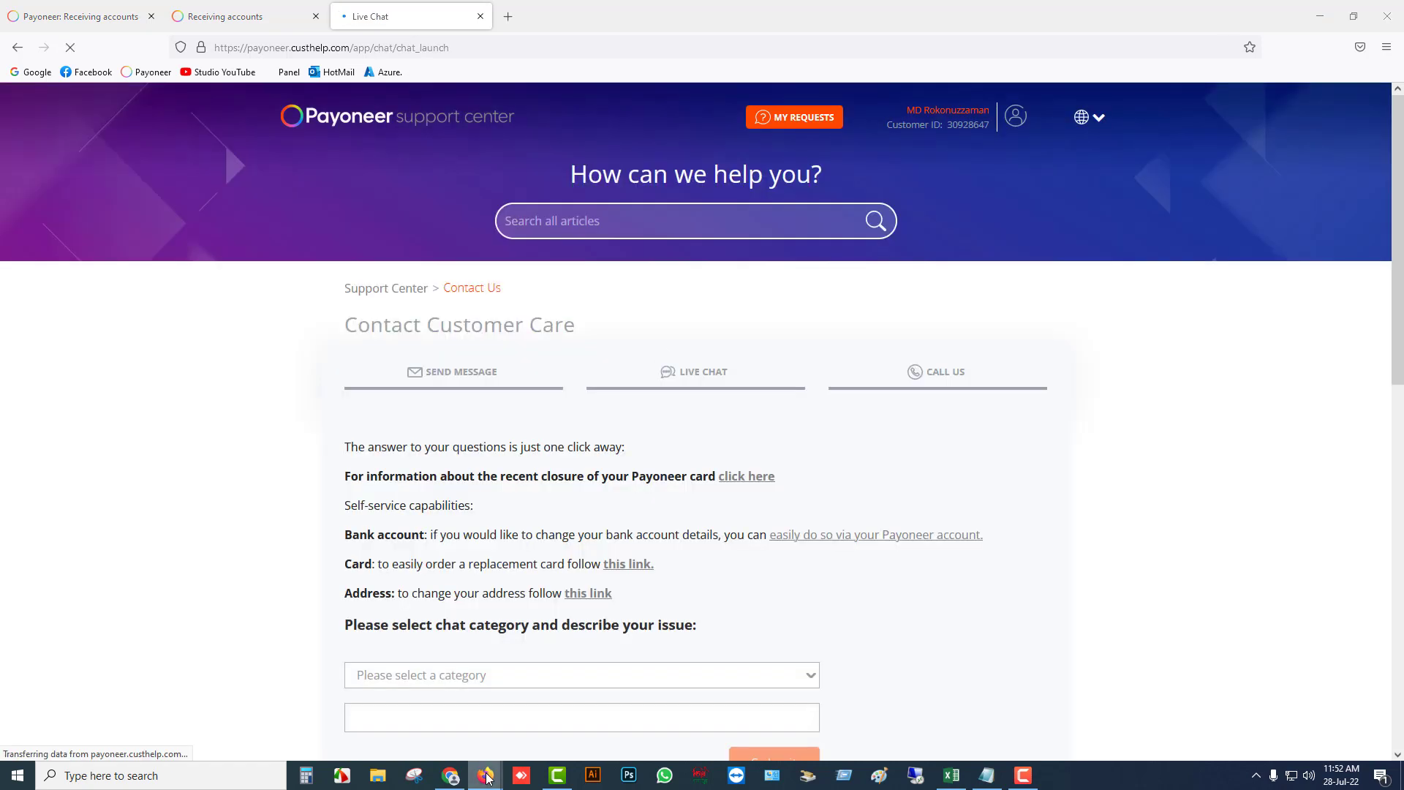
click(563, 702)
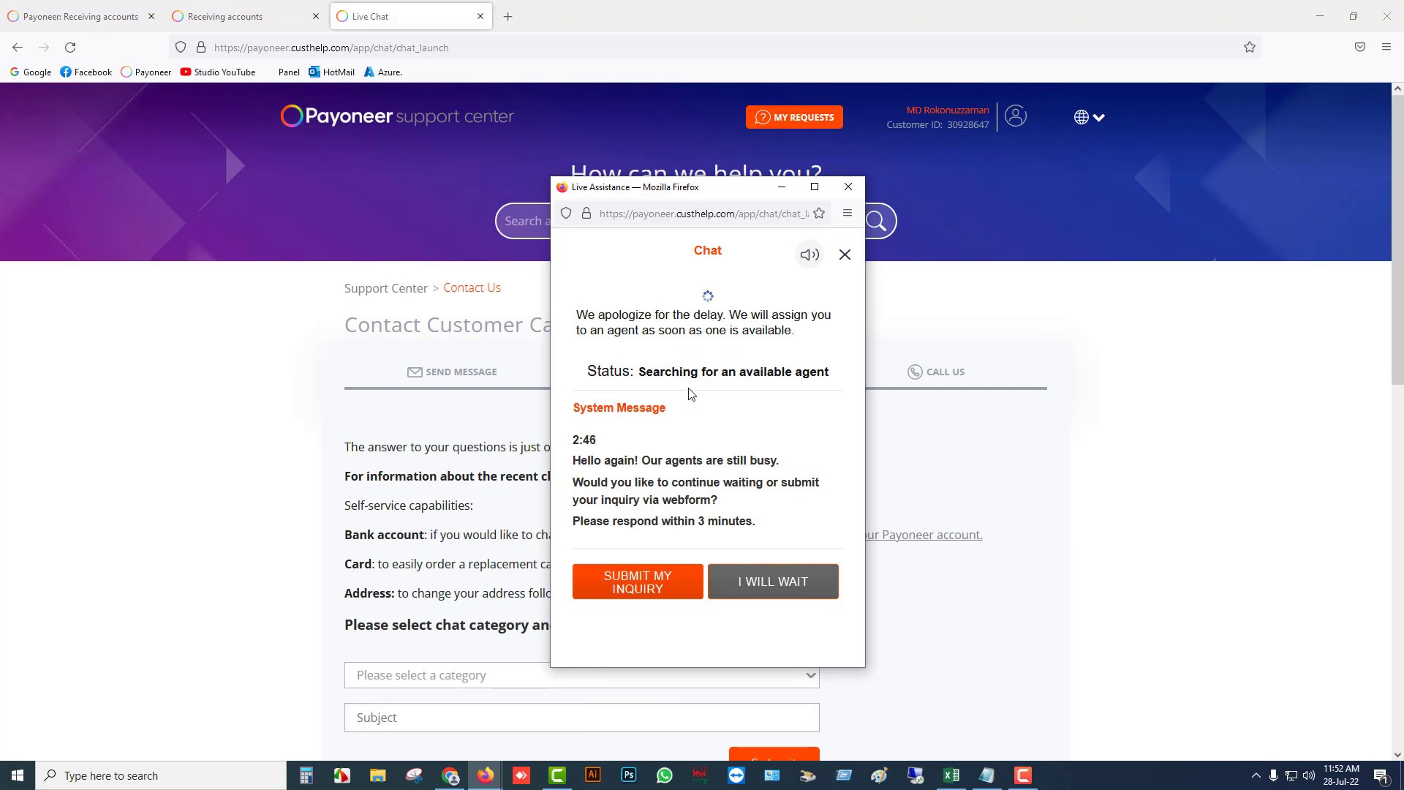
drag(574, 440, 587, 445)
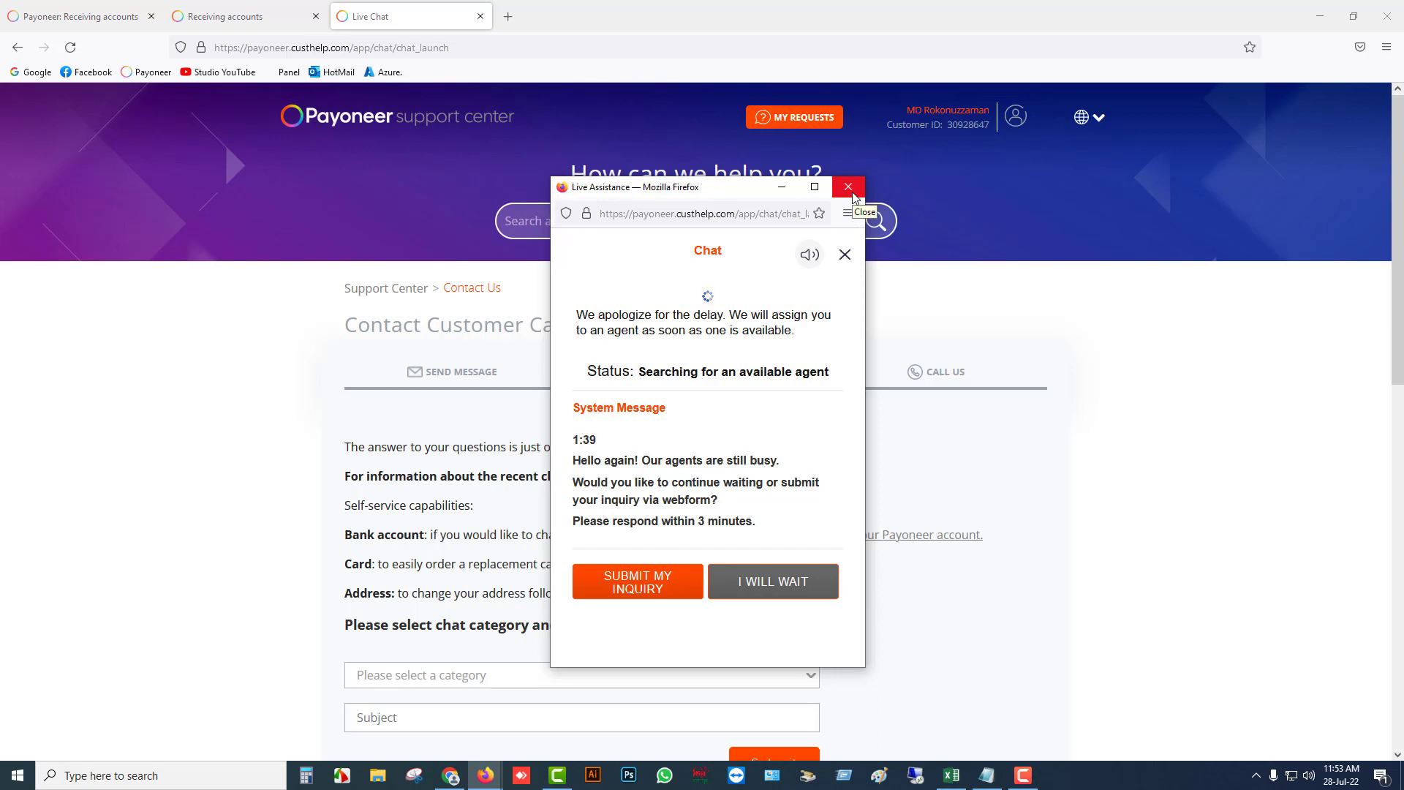
Step: Return to the account's Receiving accounts page and start an account request to view the countries offered
click(217, 13)
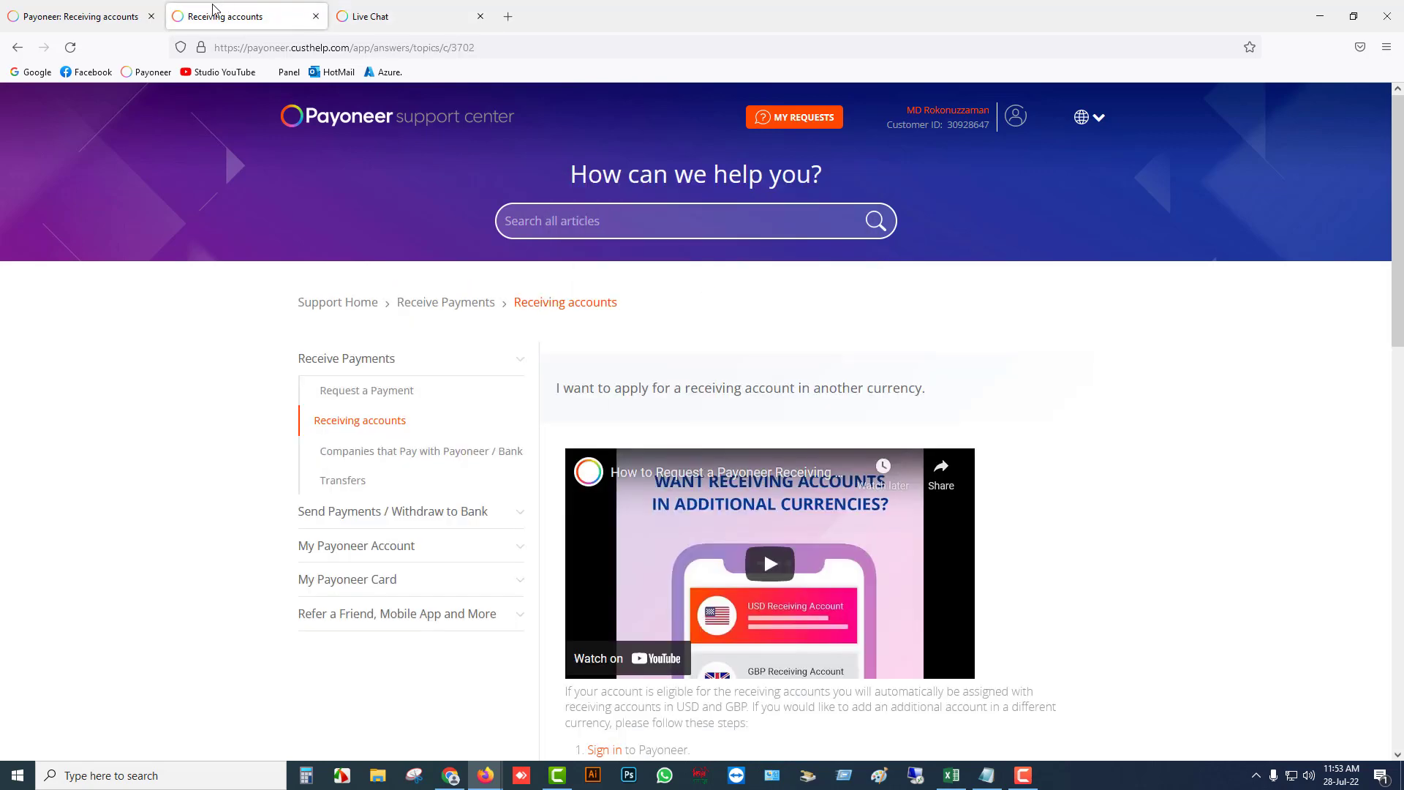
click(130, 17)
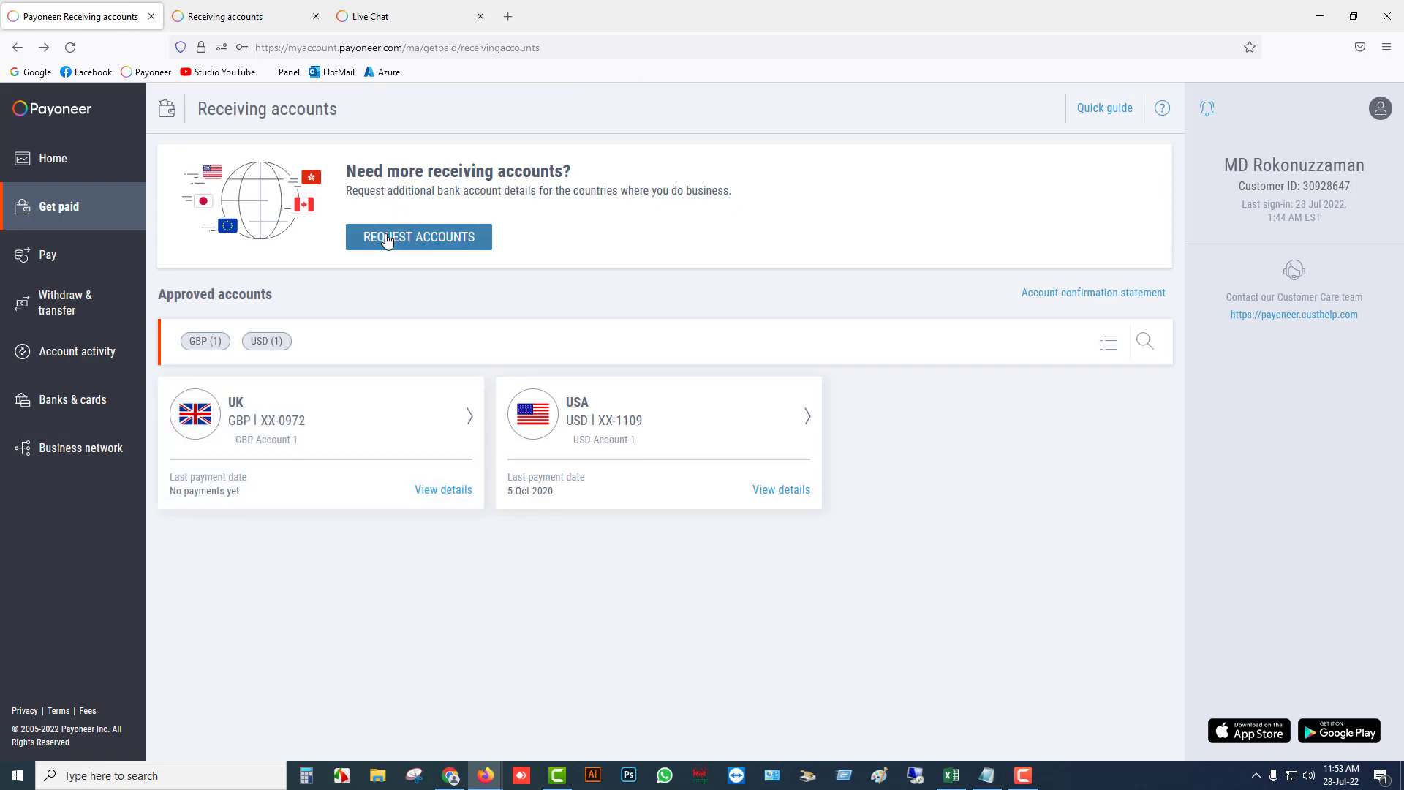
click(410, 237)
click(707, 431)
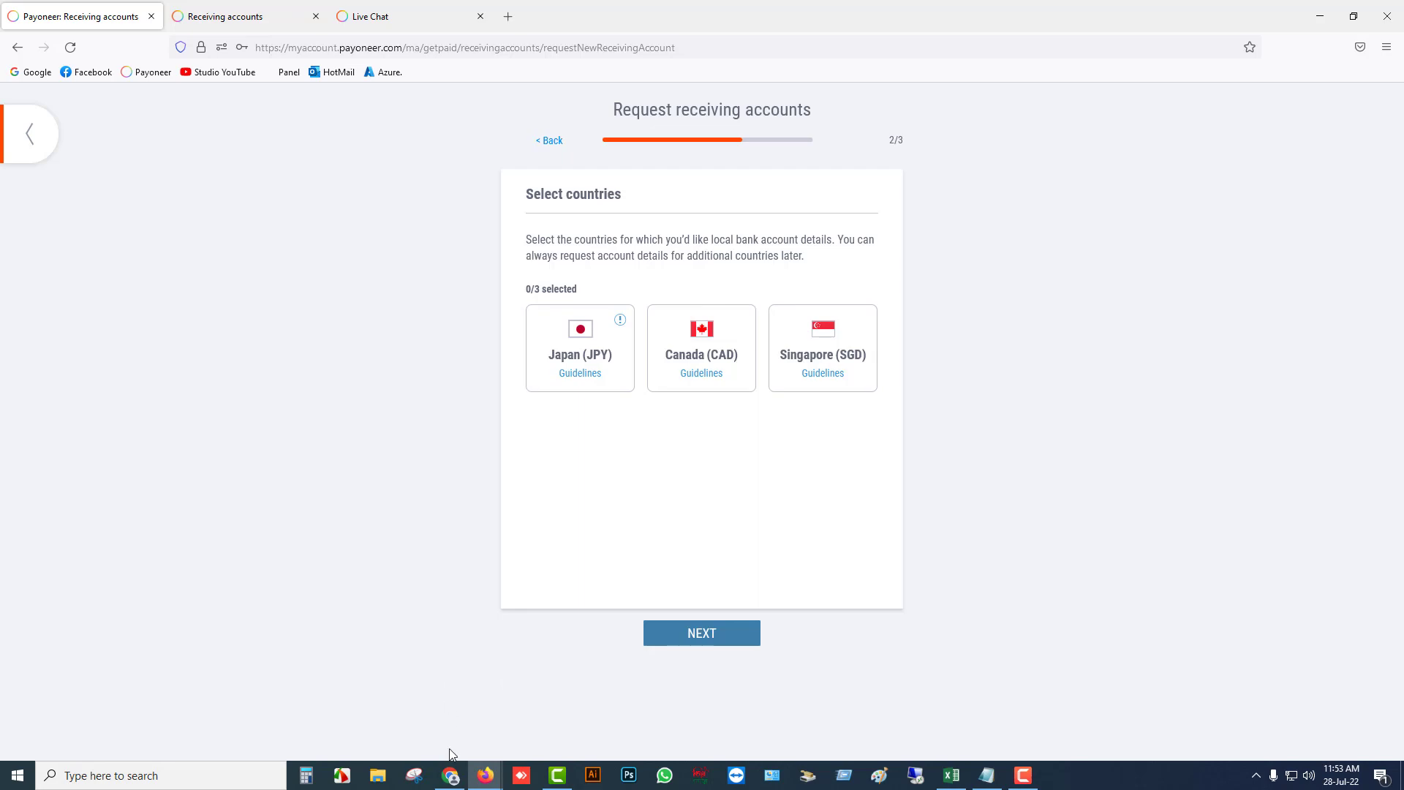
Step: Glance at the other Payoneer account in Chrome, then close Firefox and the Live Assistance chat window
click(452, 776)
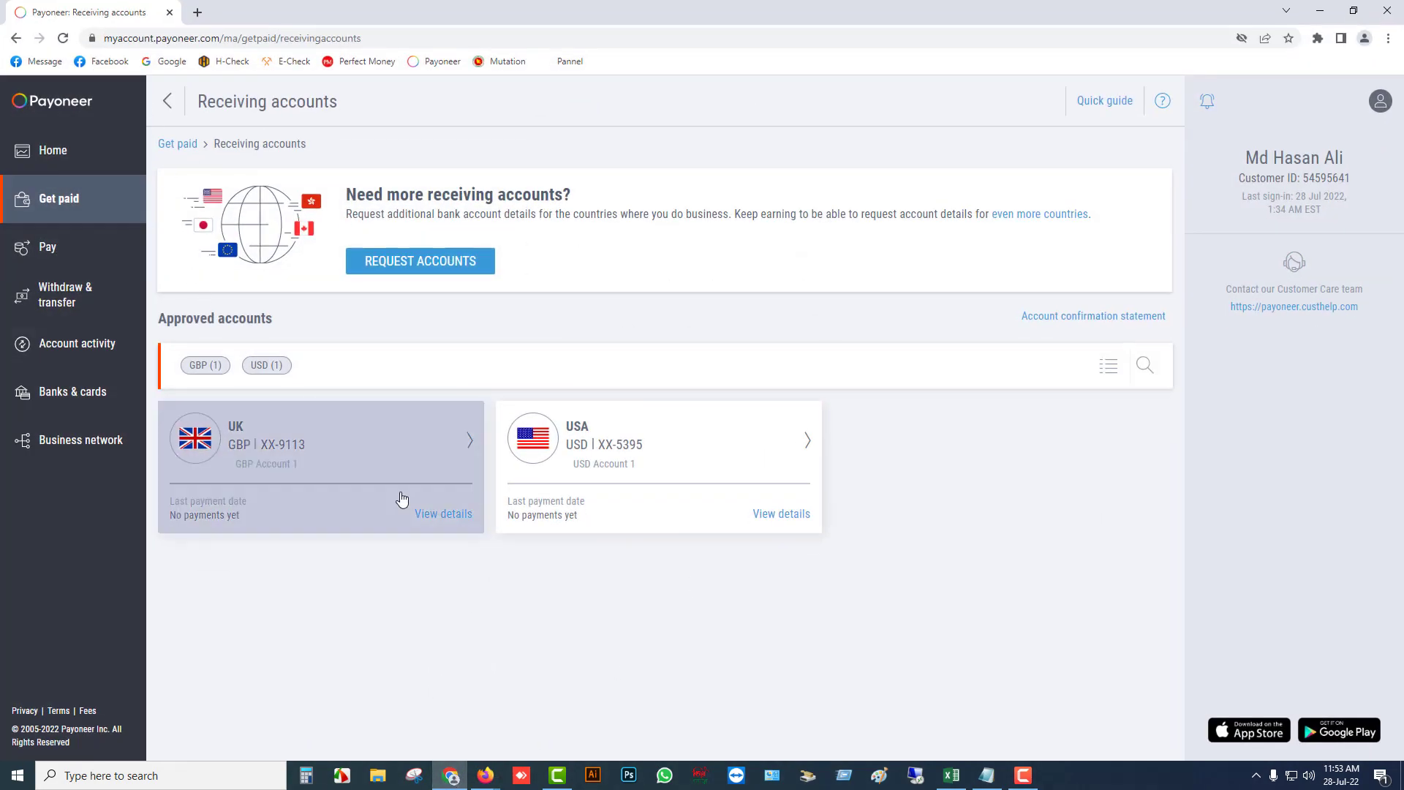
click(1320, 10)
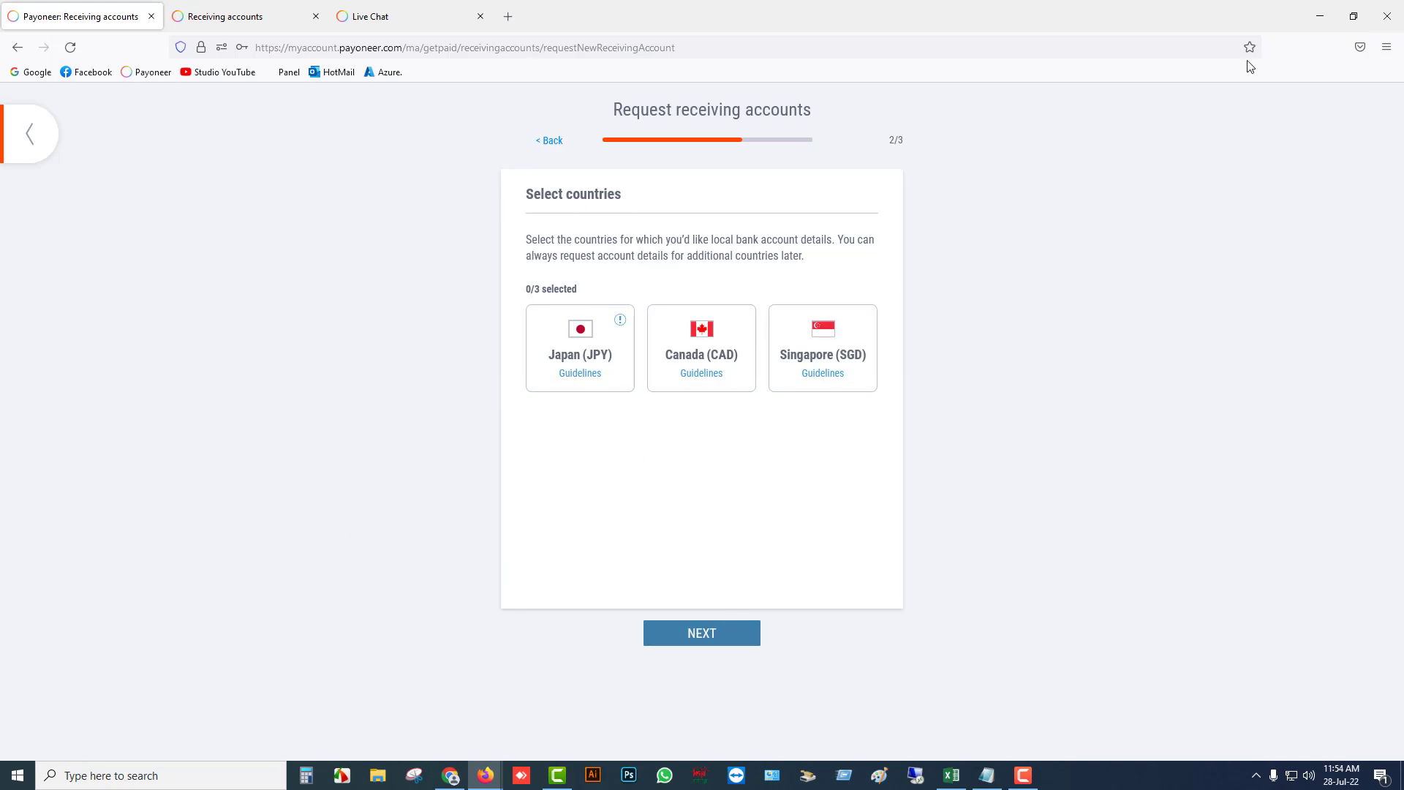
click(1389, 15)
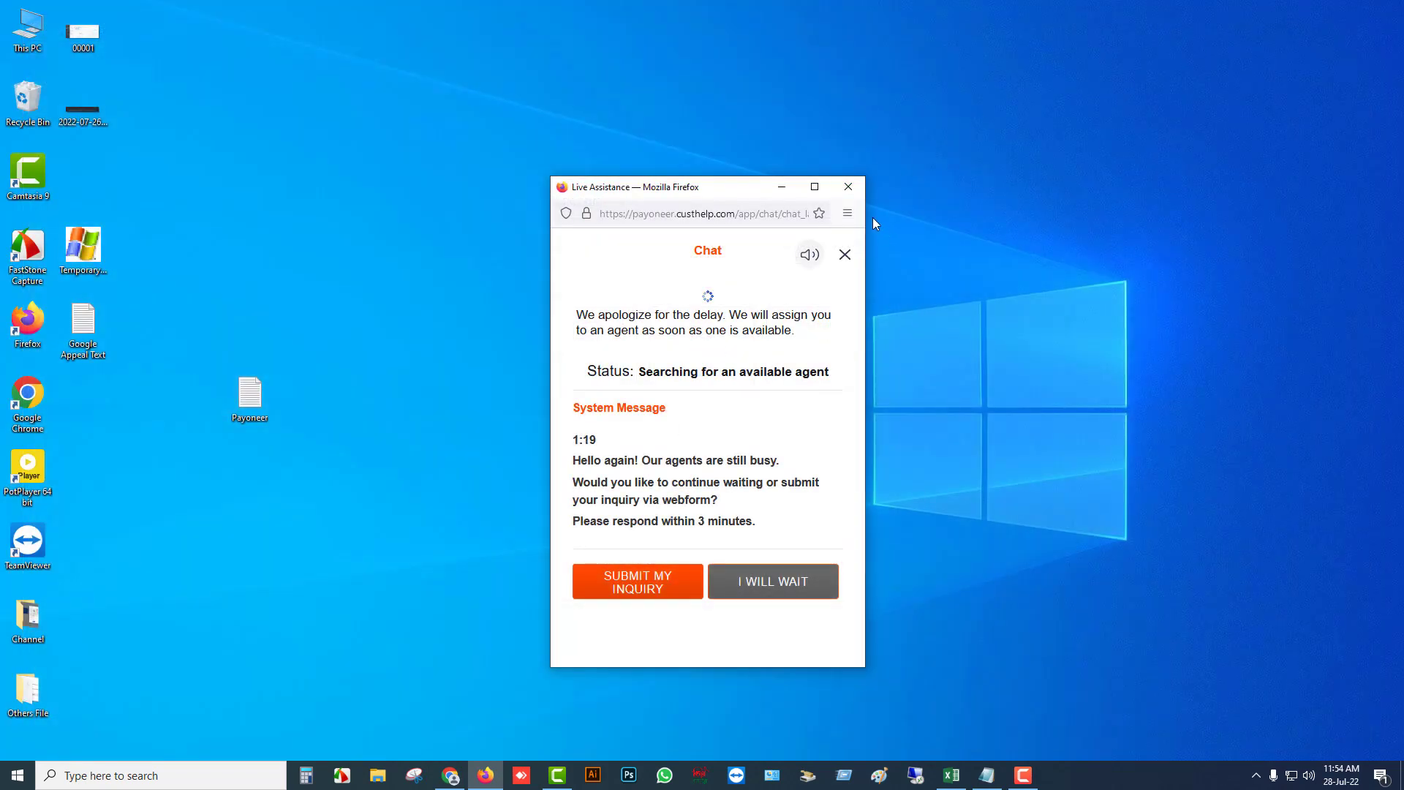
click(849, 189)
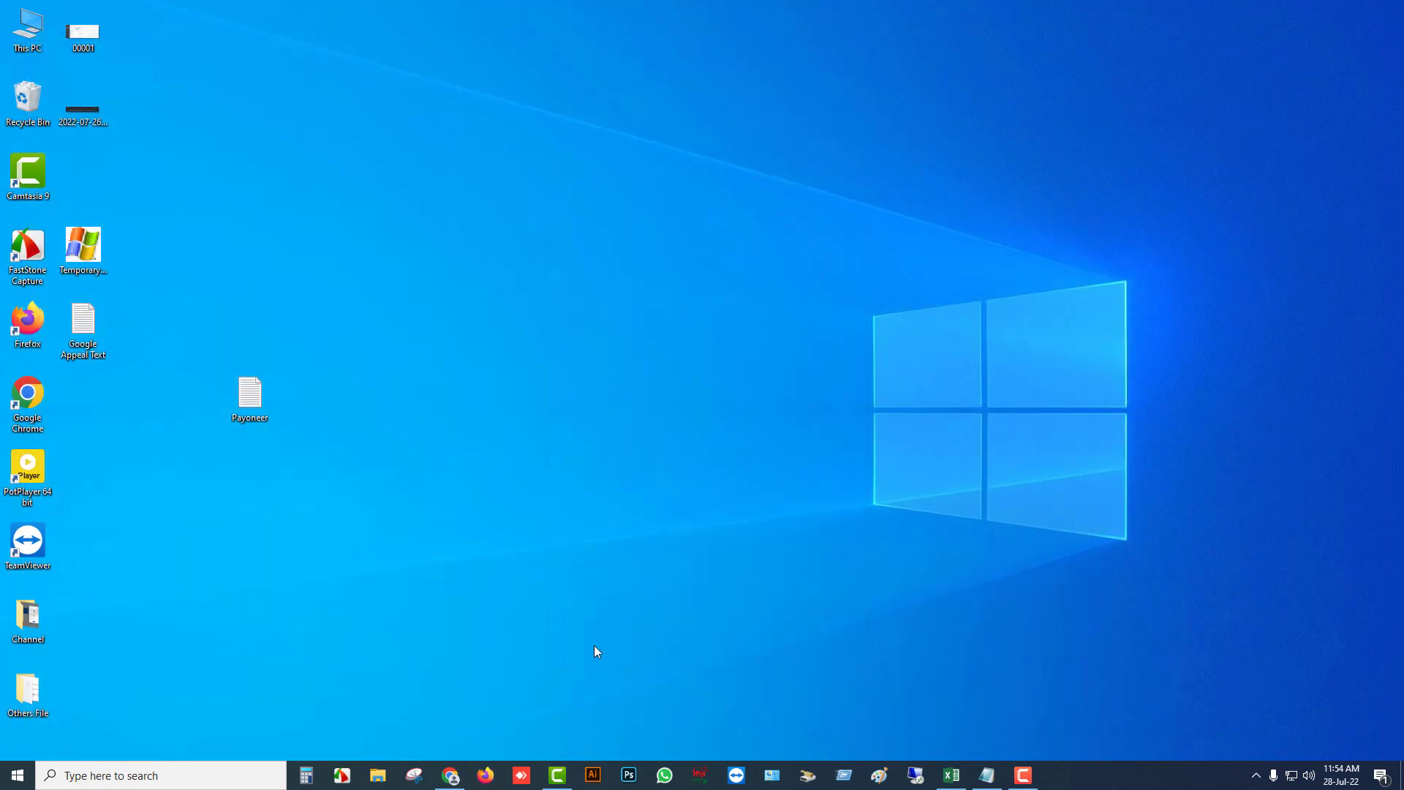
Step: Switch to Chrome, view the Payoneer home page and open Receiving accounts from Banks & cards
click(451, 776)
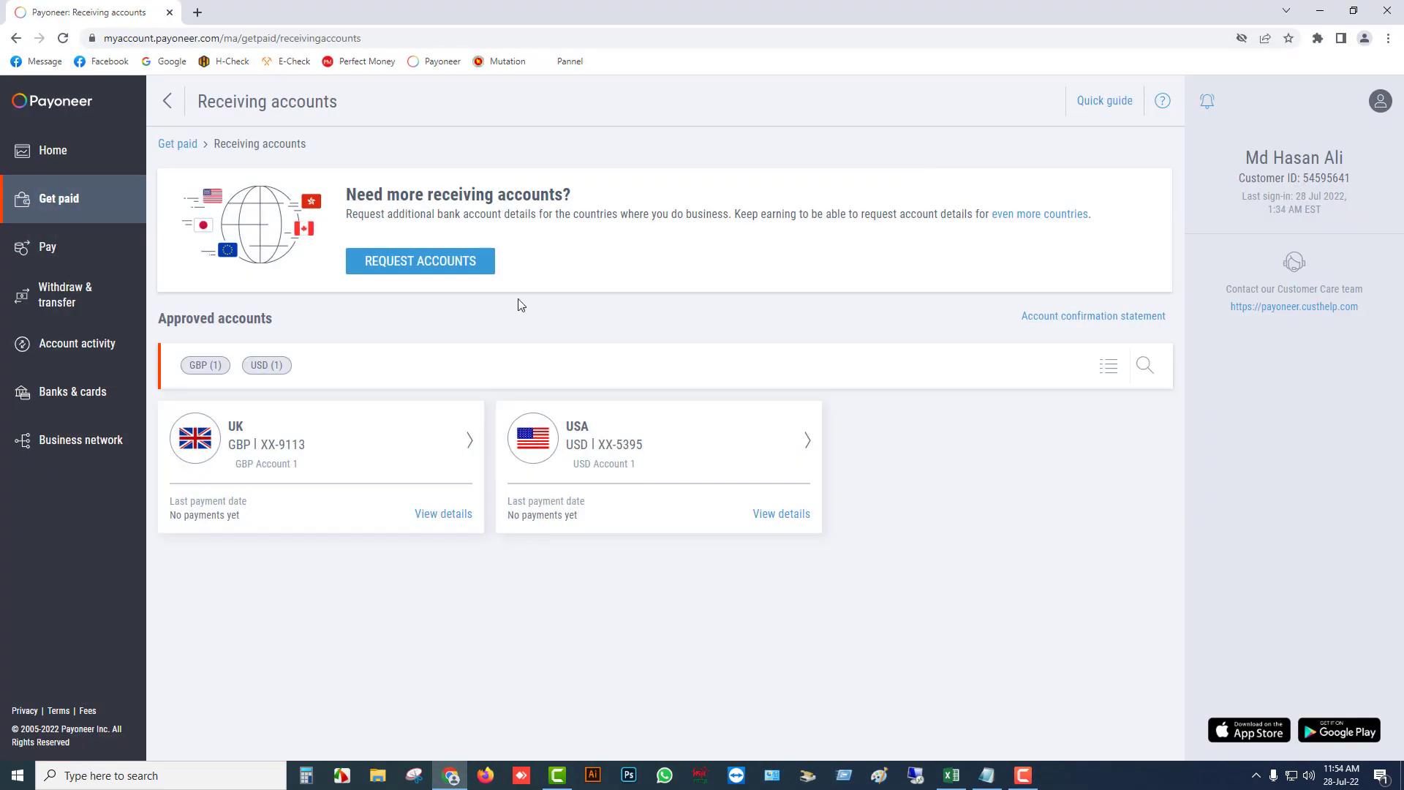
click(43, 154)
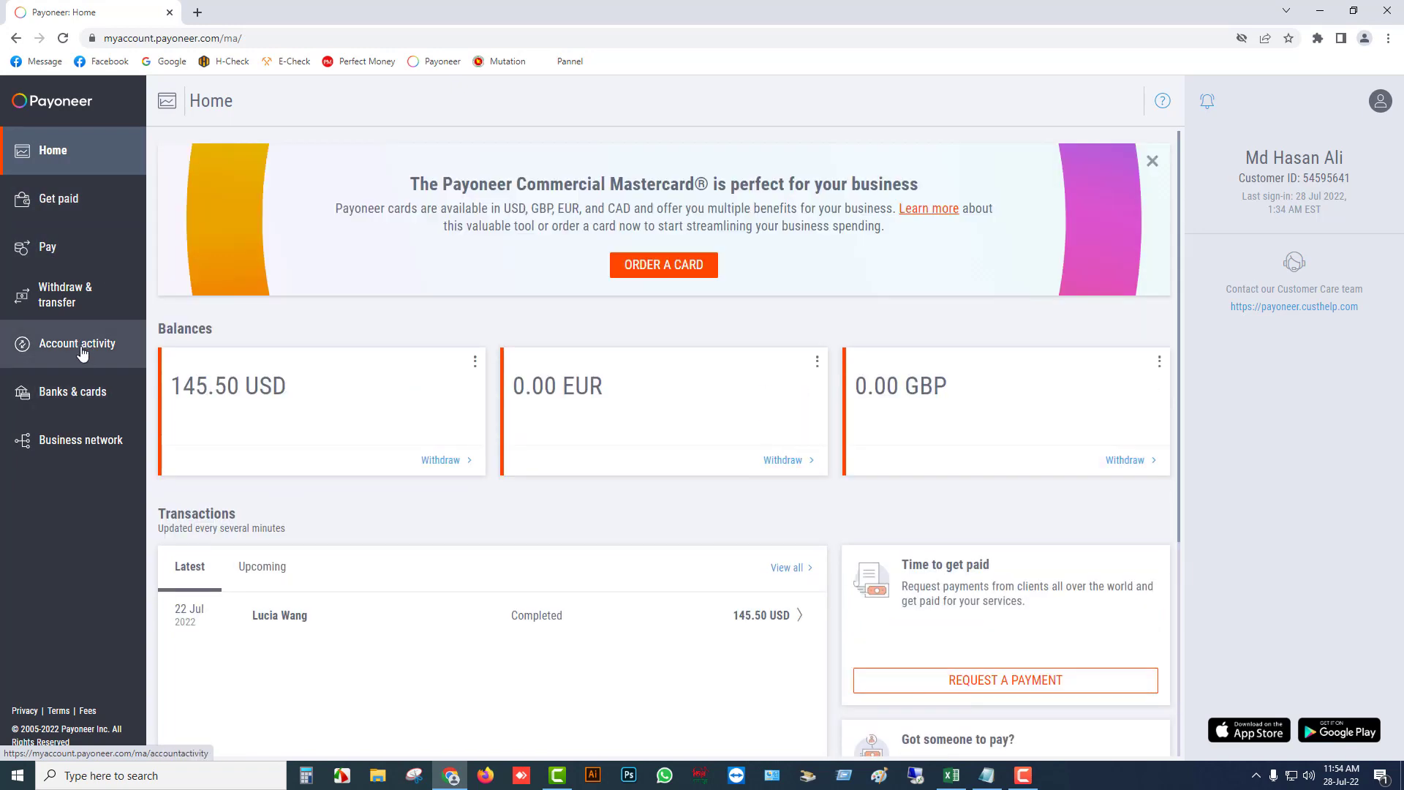
click(80, 397)
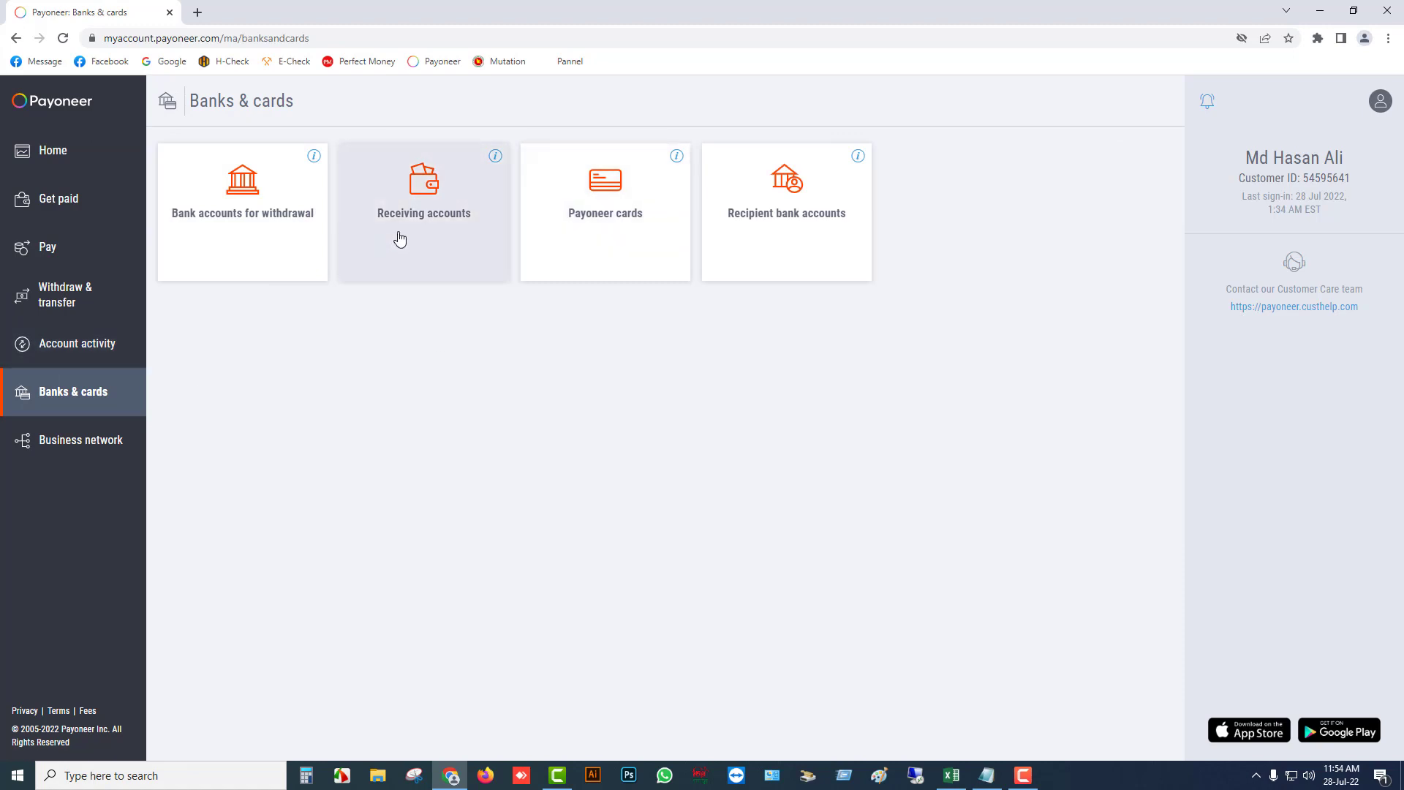
click(418, 221)
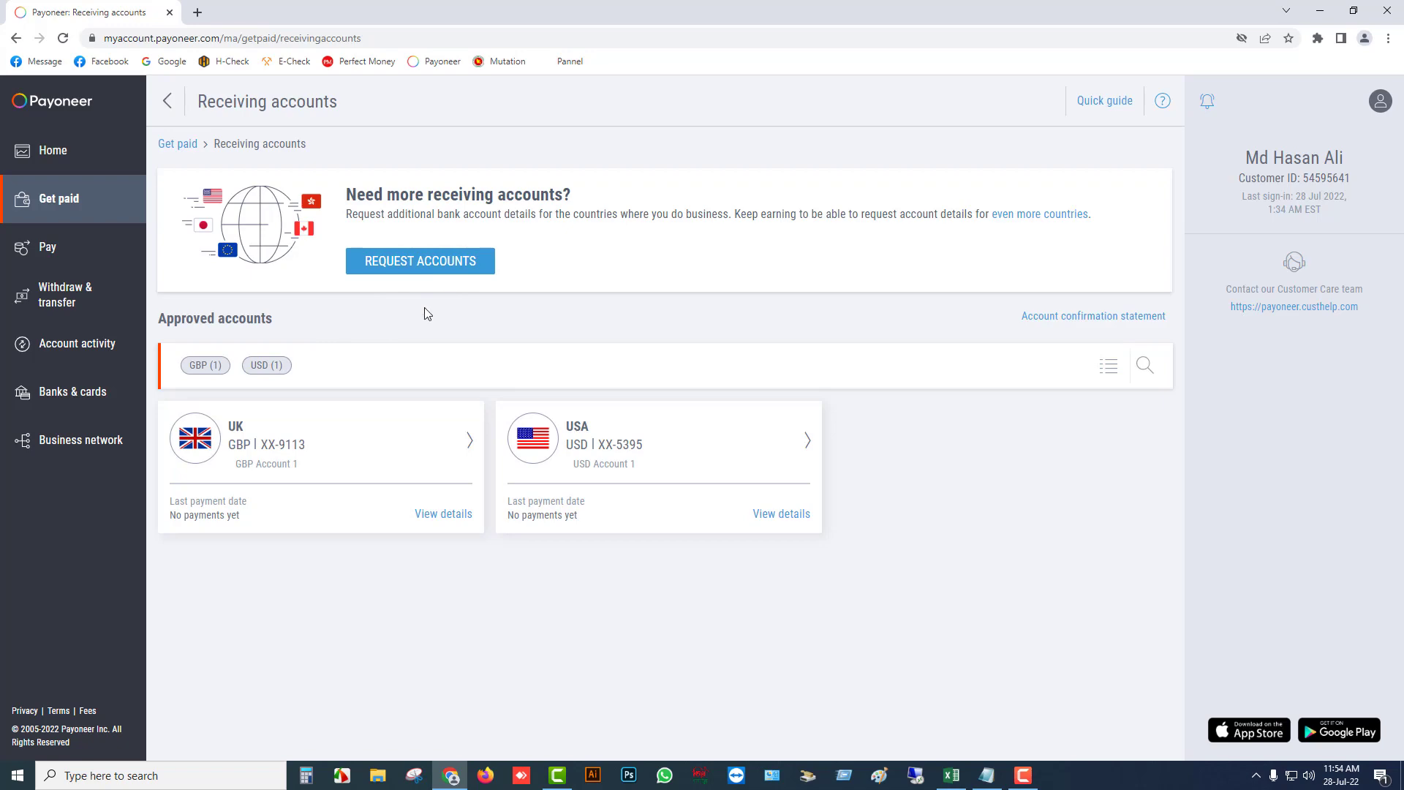
Step: Submit a request for a Eurozone (EUR) receiving account and return to the Receiving accounts page
click(420, 263)
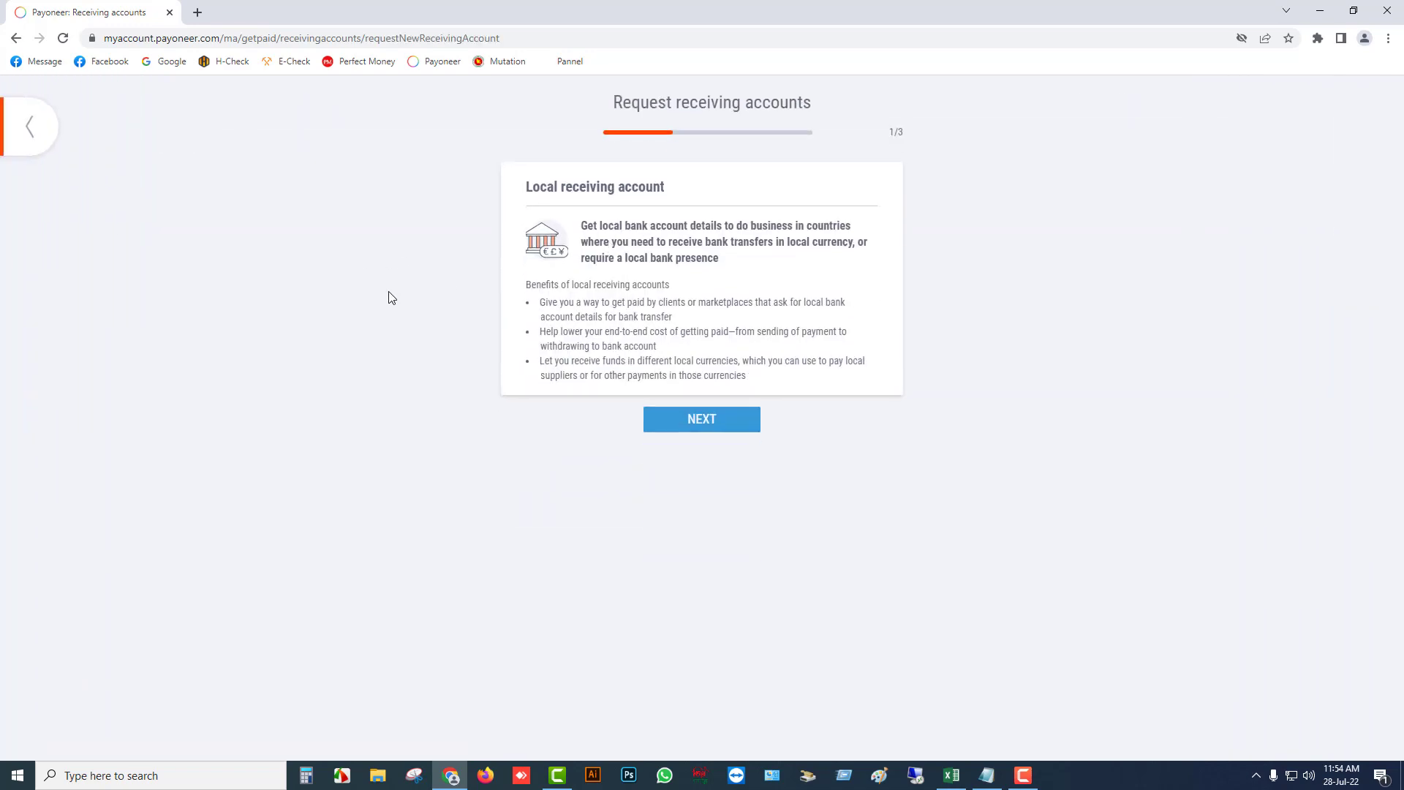
click(713, 422)
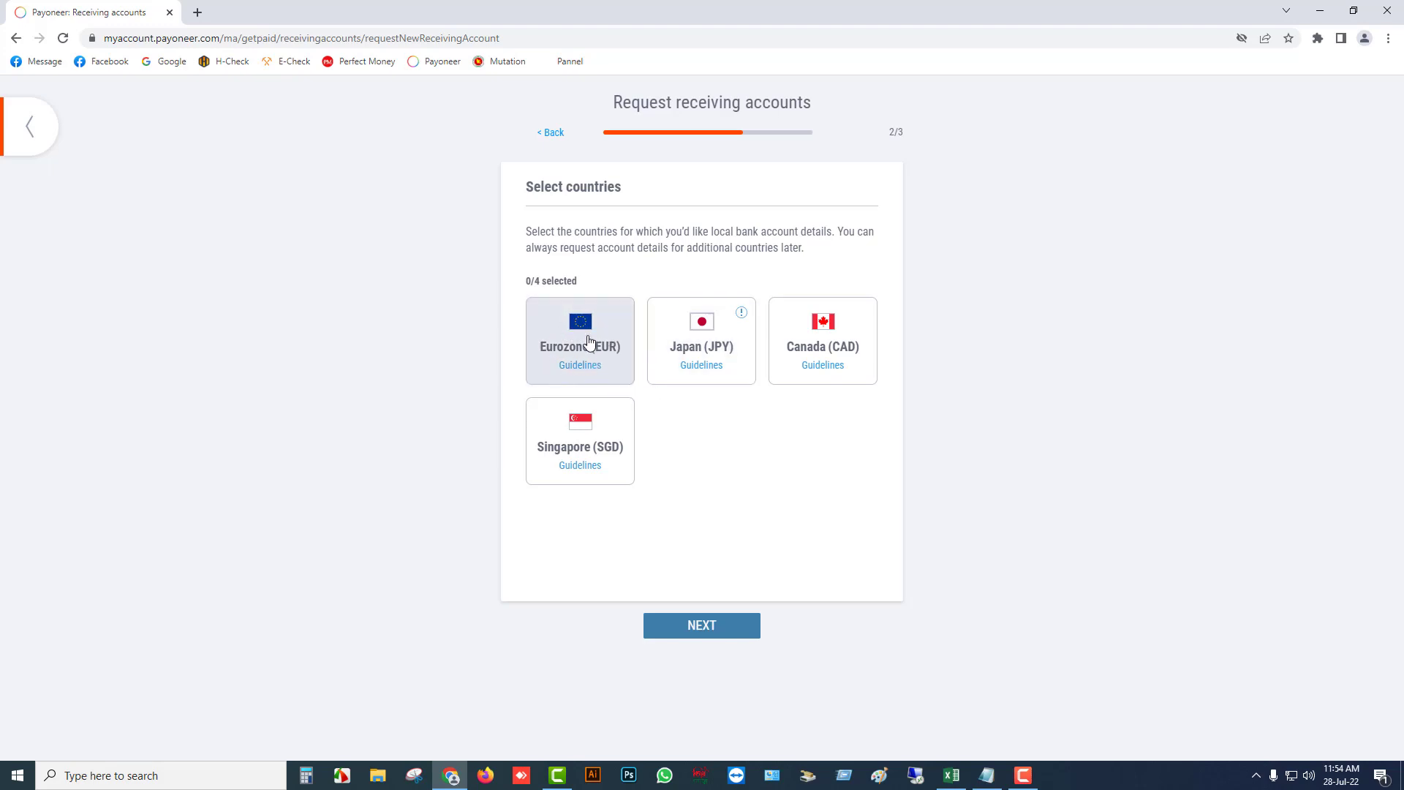
click(573, 357)
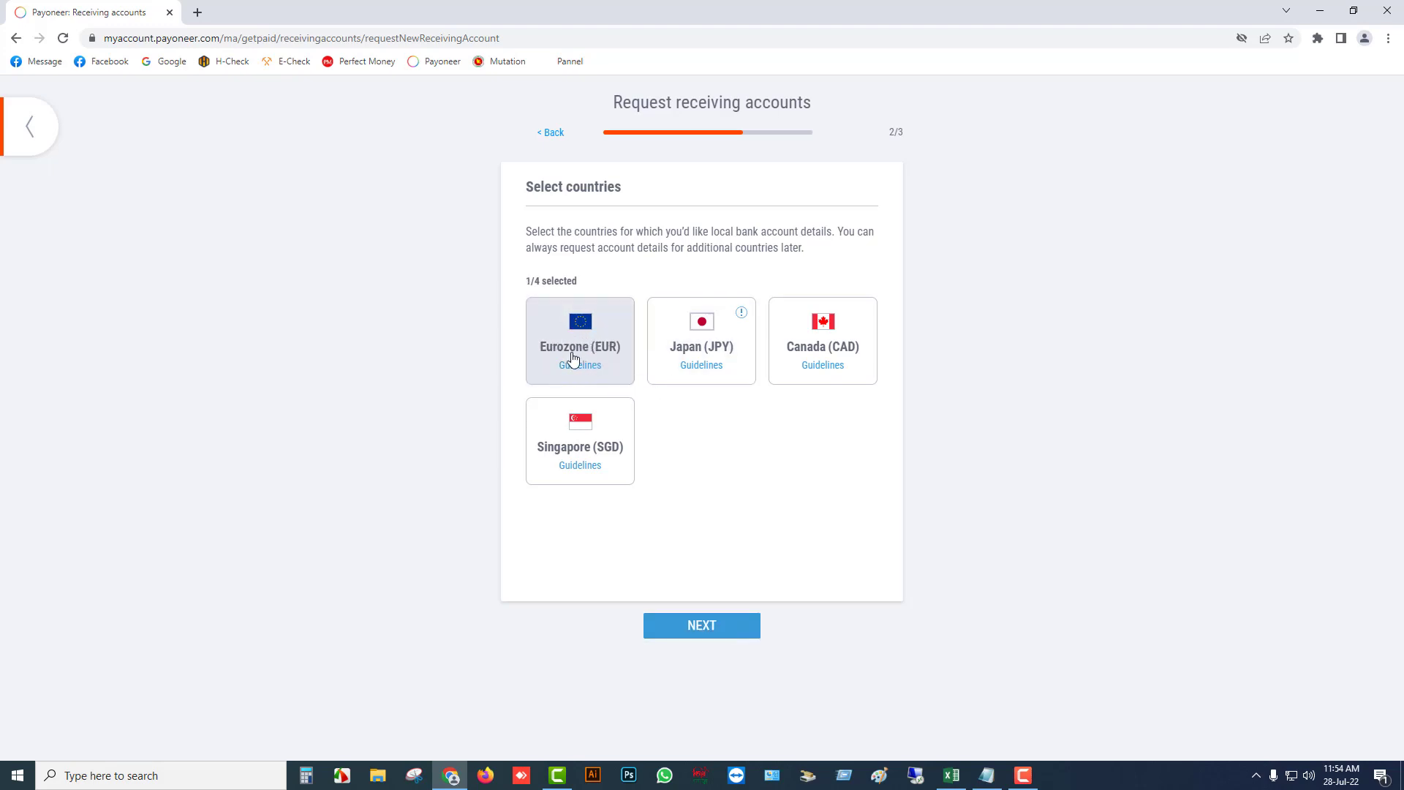
click(707, 626)
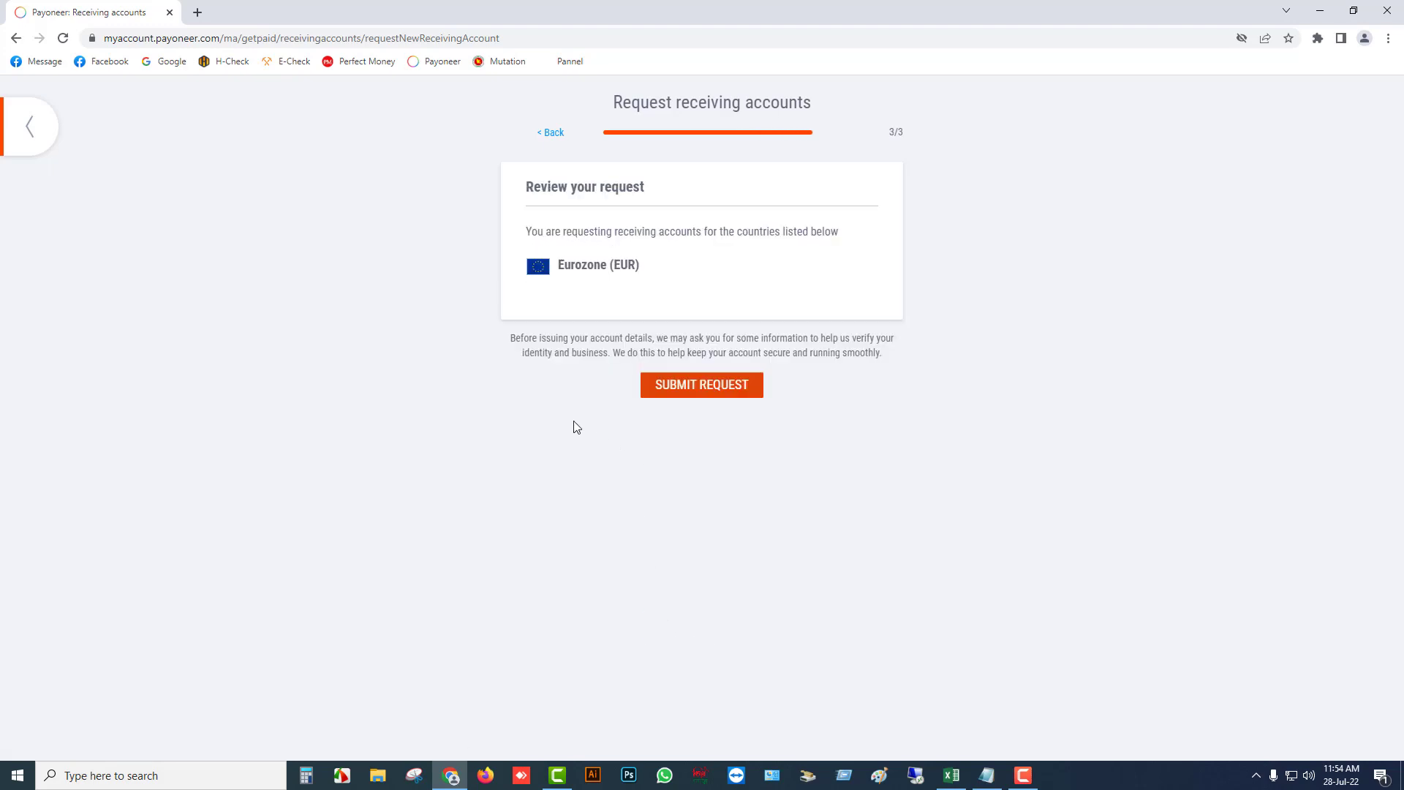
click(679, 393)
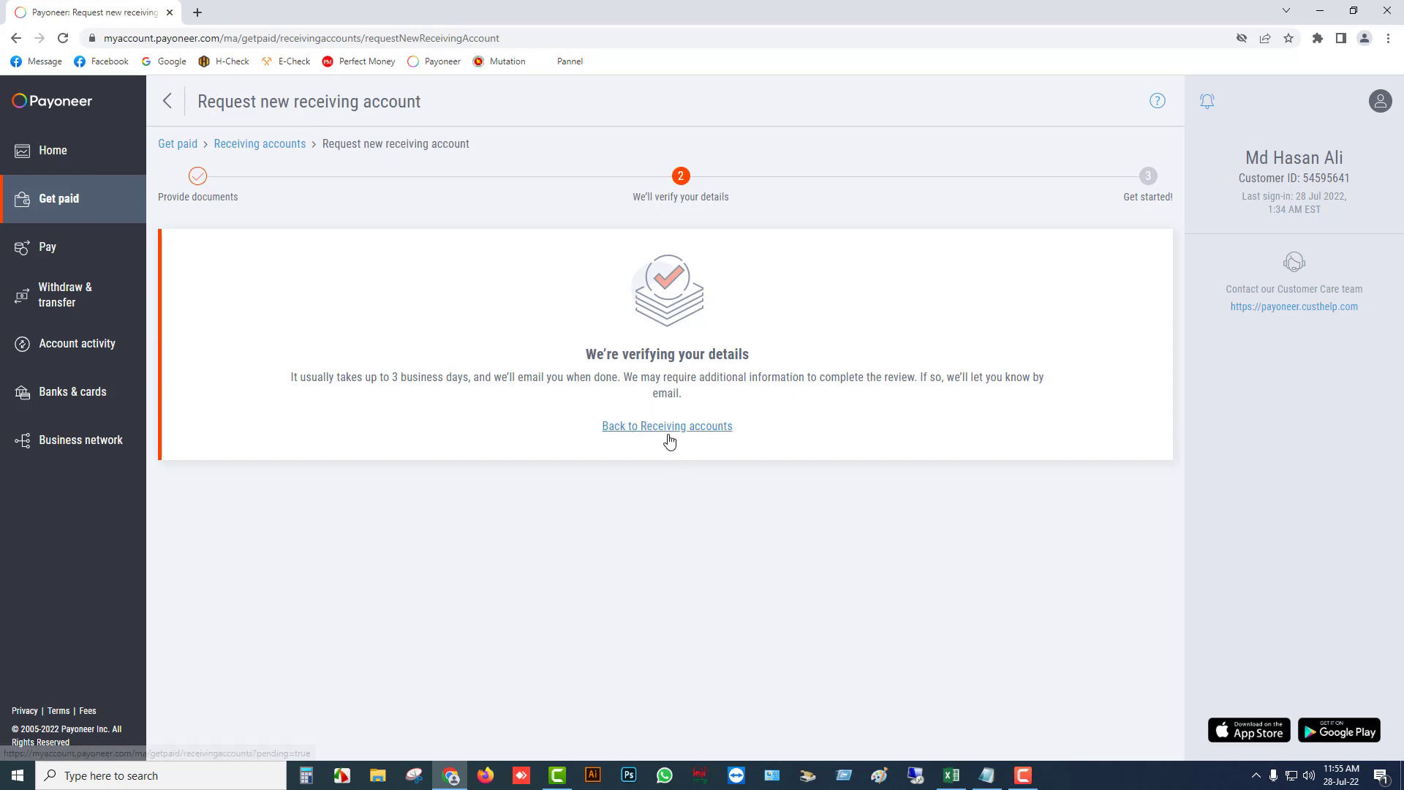
click(643, 432)
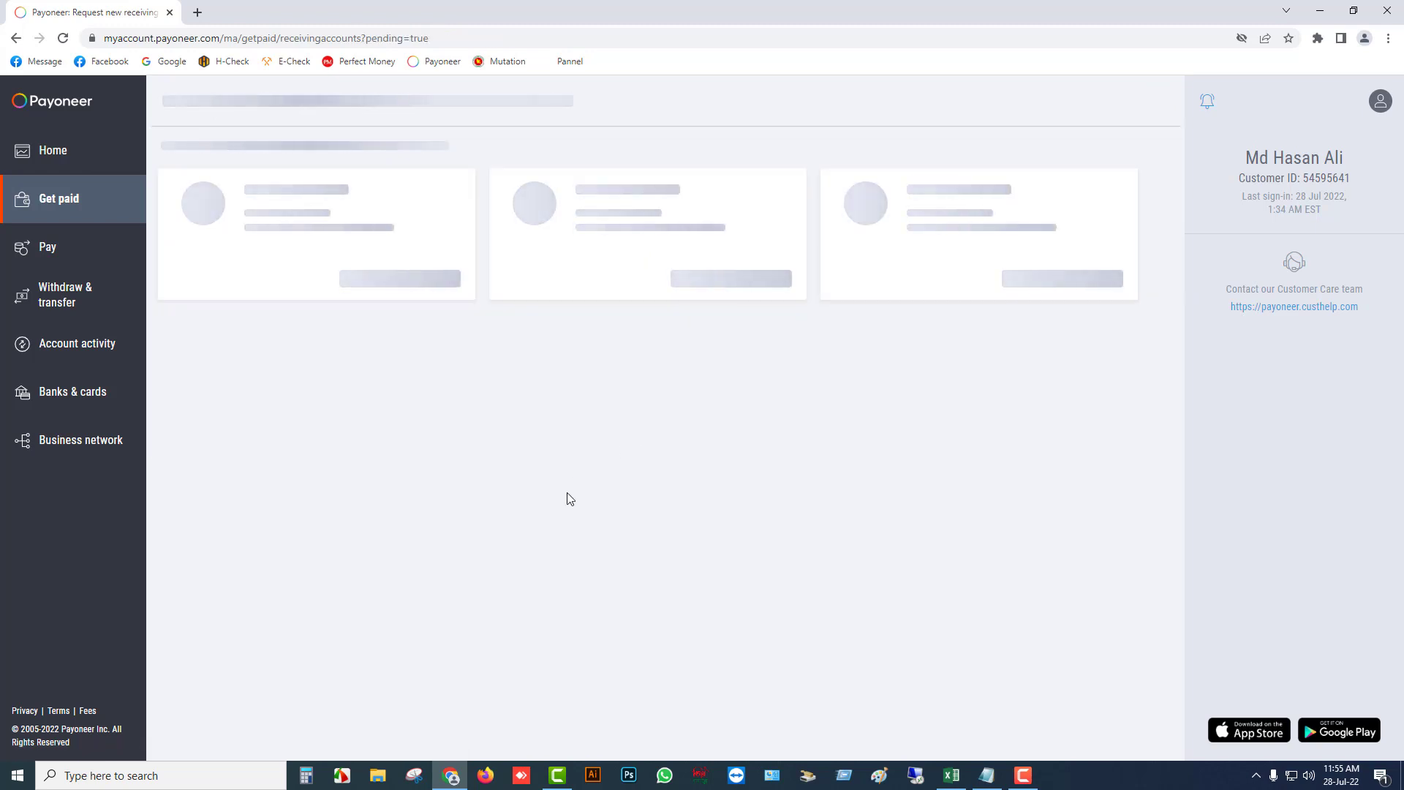